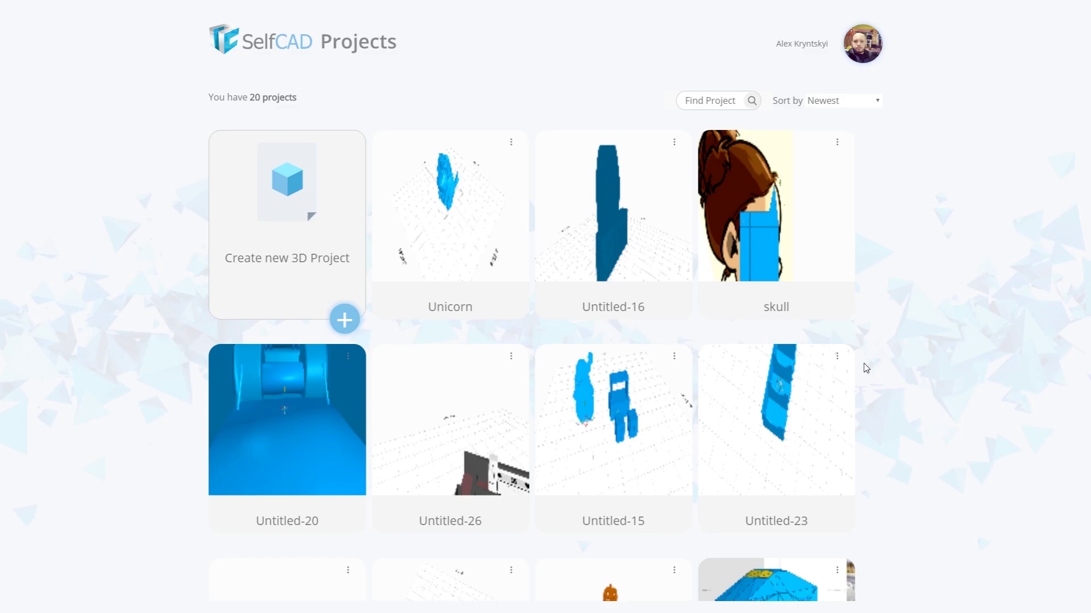
# Set up a new 3D project with a 700 workspace, 50 segments and Y-up orientation.
pyautogui.scroll(-8, 756, 361)
pyautogui.scroll(-5, 756, 363)
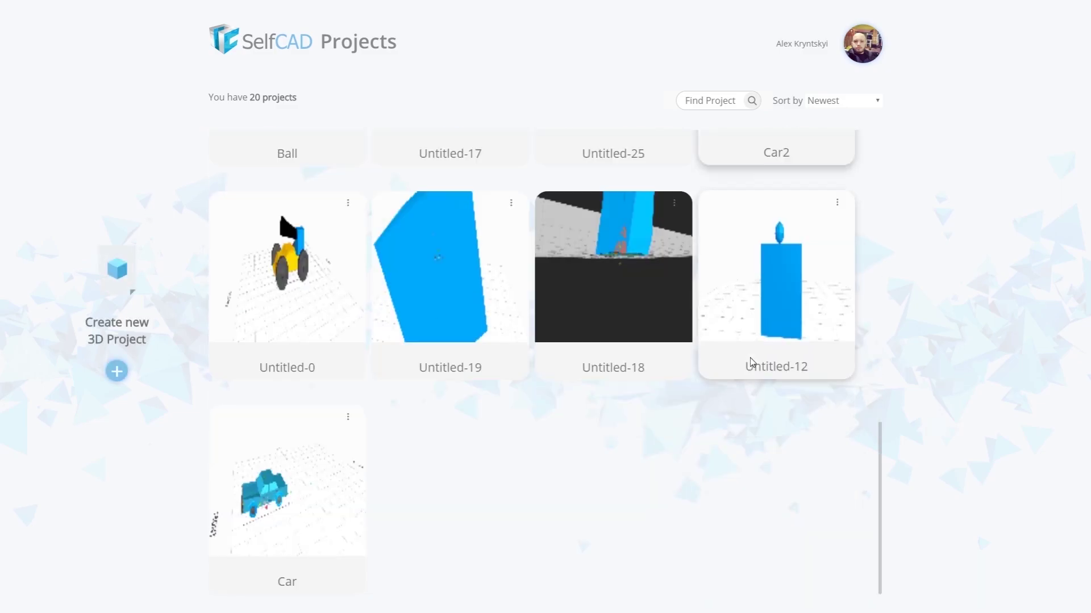
pyautogui.scroll(12, 735, 365)
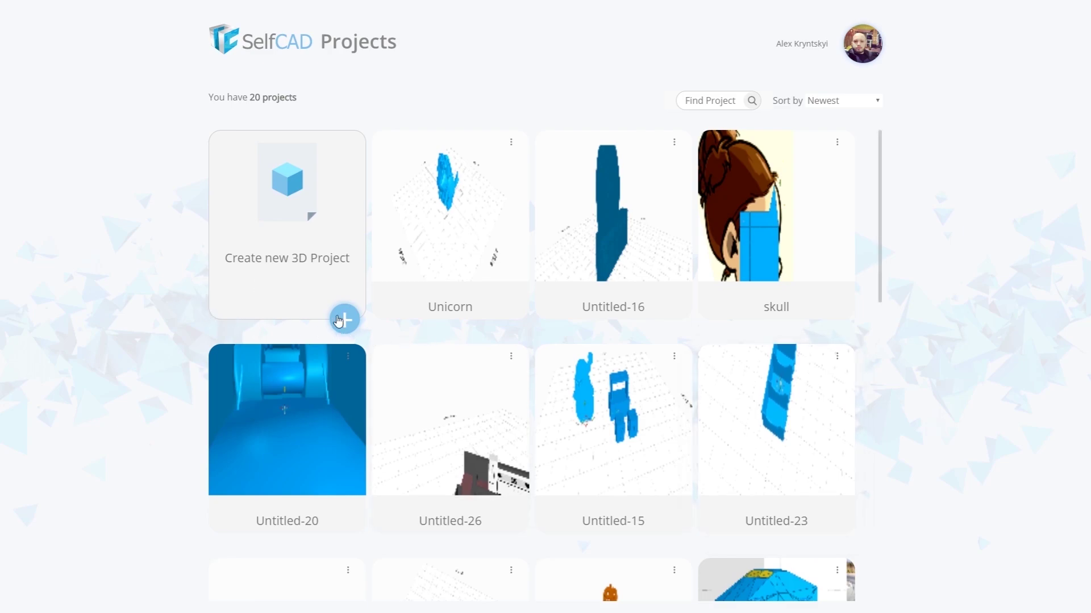
pyautogui.click(339, 319)
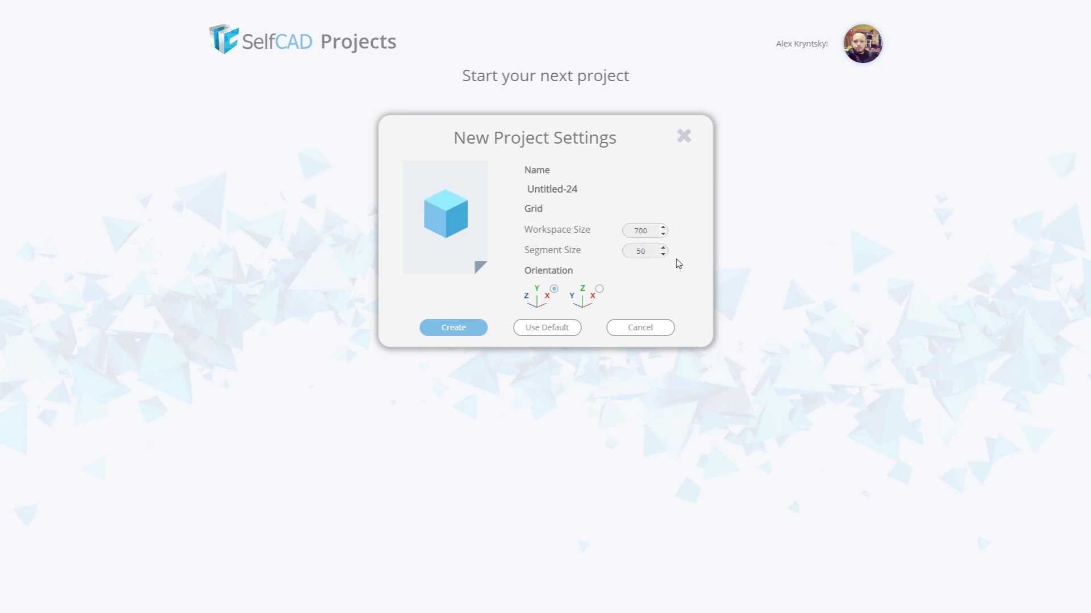
pyautogui.click(599, 290)
pyautogui.click(599, 290)
pyautogui.click(554, 290)
# Create the Untitled-24 project and open the View options and the 3D Shapes list.
pyautogui.click(468, 328)
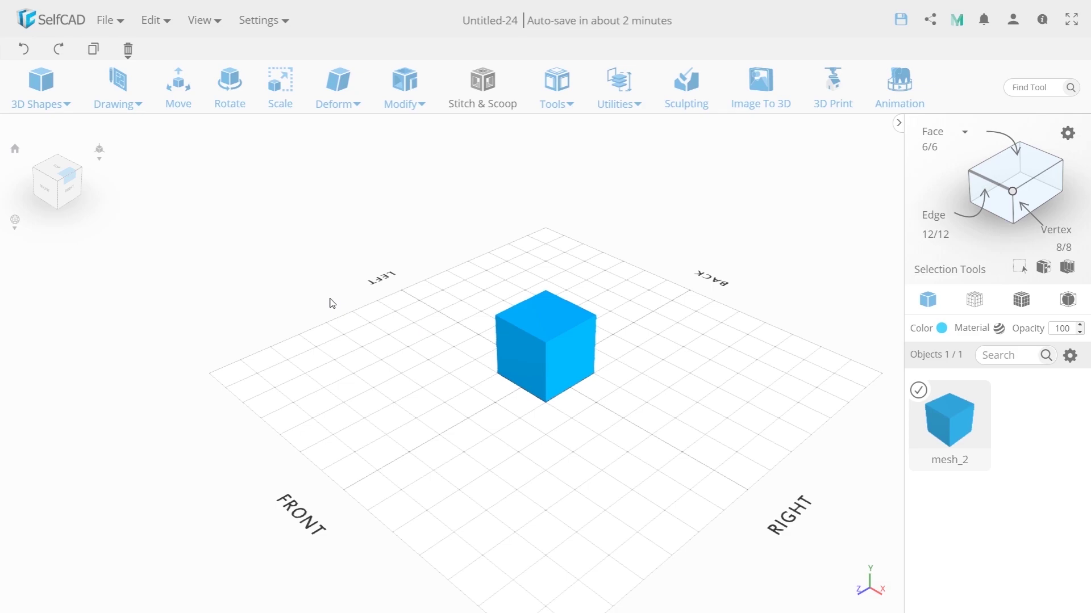
pyautogui.click(182, 31)
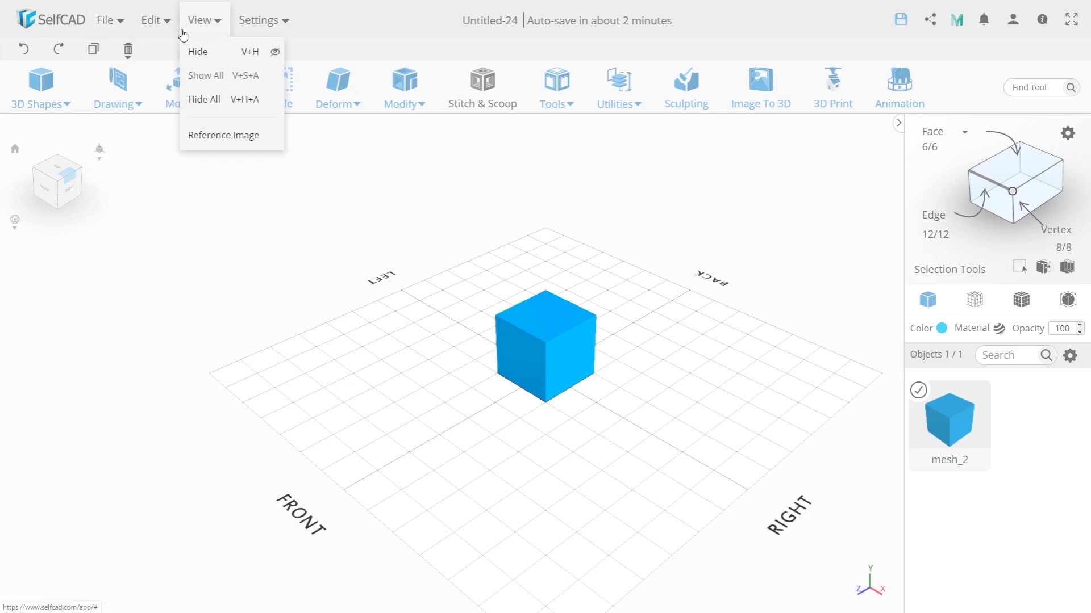
pyautogui.click(62, 83)
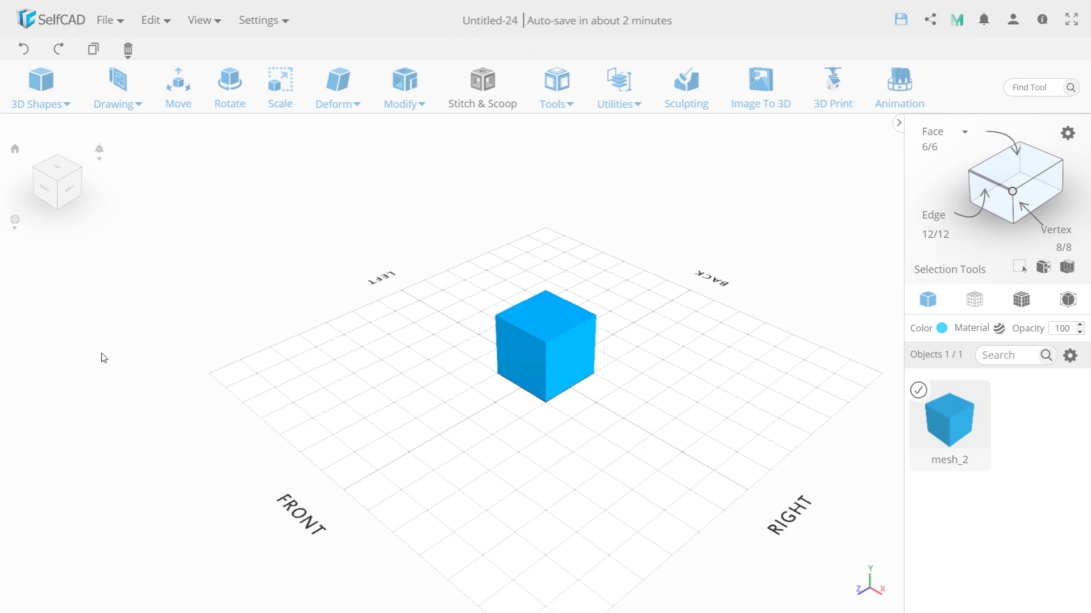
# Orbit and pan the viewport to a front-right corner view of the cube.
pyautogui.moveTo(373, 504); pyautogui.dragTo(360, 480, button='right')
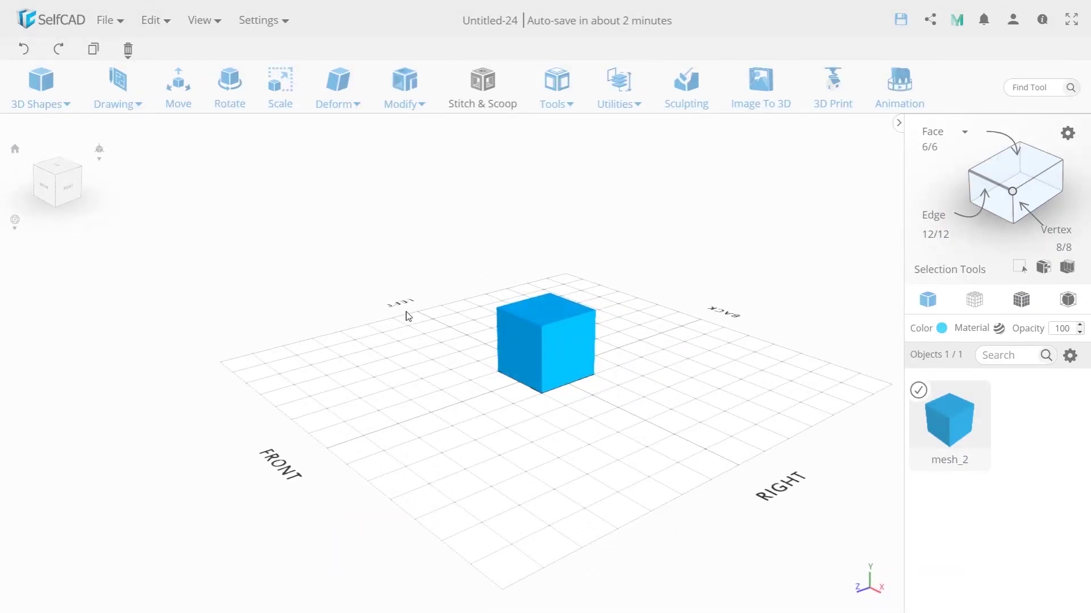
pyautogui.moveTo(378, 332); pyautogui.dragTo(193, 318, button='right')
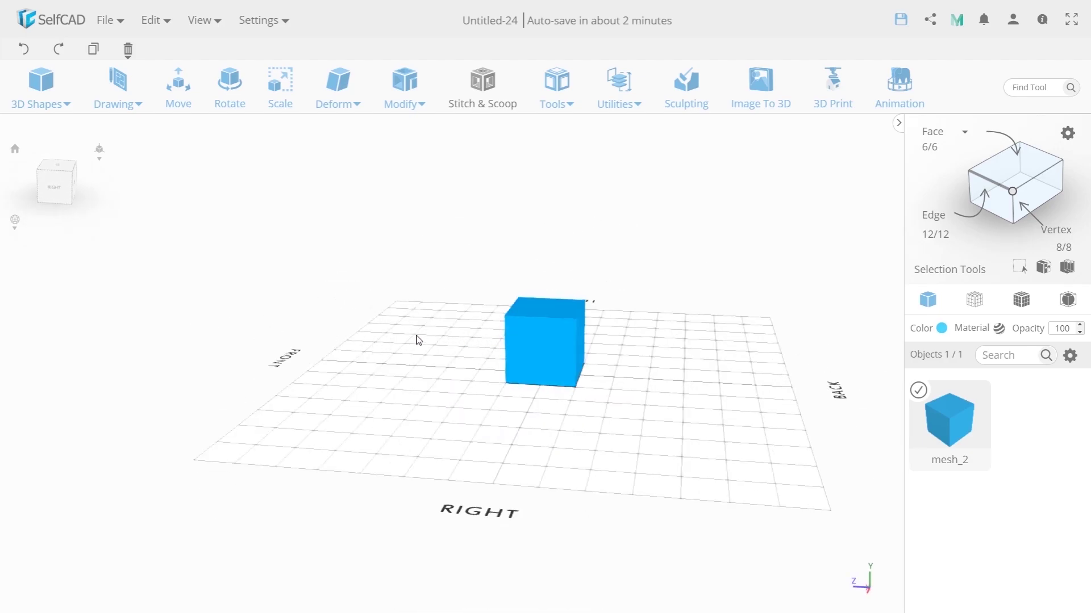
pyautogui.moveTo(562, 346); pyautogui.dragTo(532, 355, button='middle')
pyautogui.moveTo(533, 355); pyautogui.dragTo(392, 319, button='right')
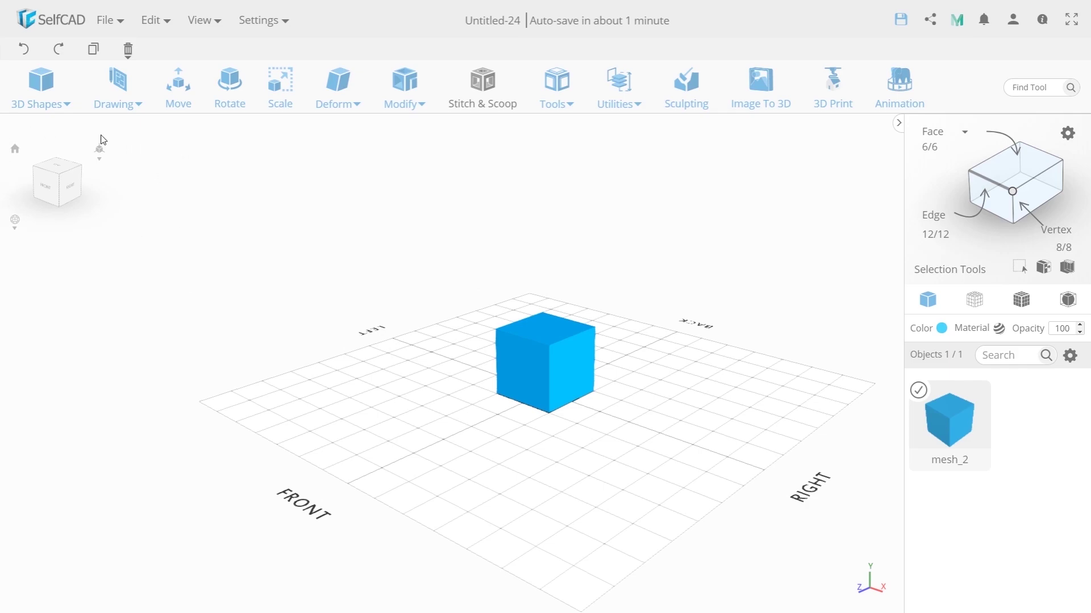
pyautogui.click(51, 185)
pyautogui.click(50, 183)
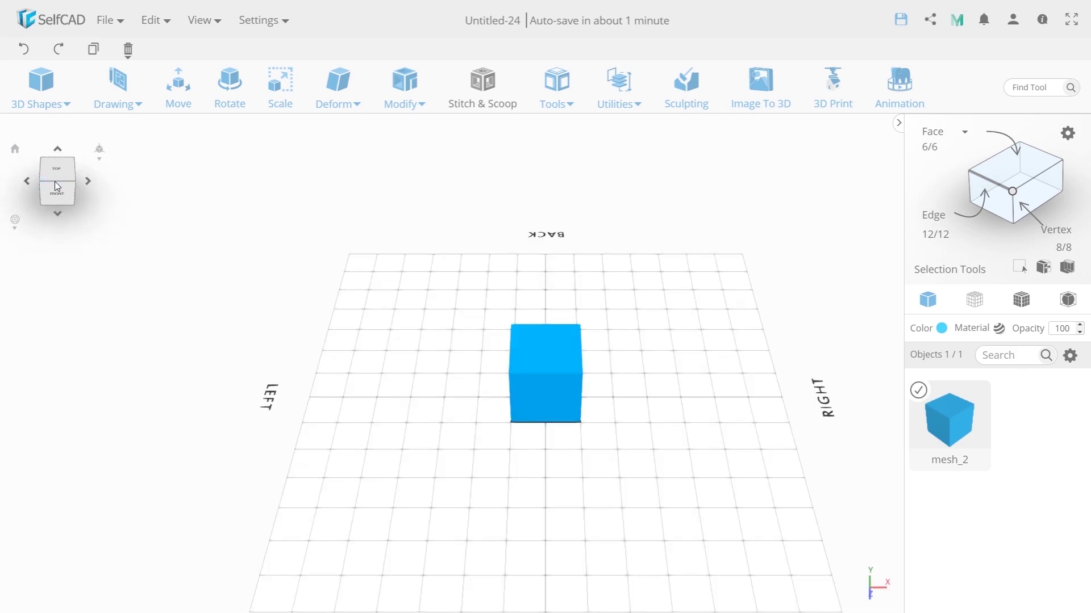
pyautogui.click(45, 188)
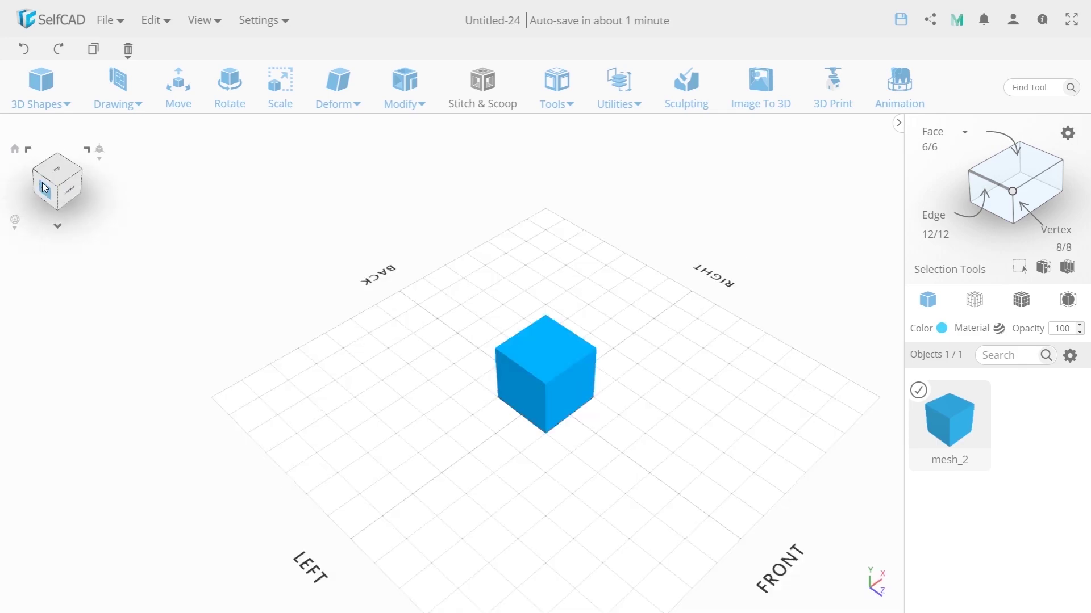
pyautogui.click(46, 187)
pyautogui.click(43, 181)
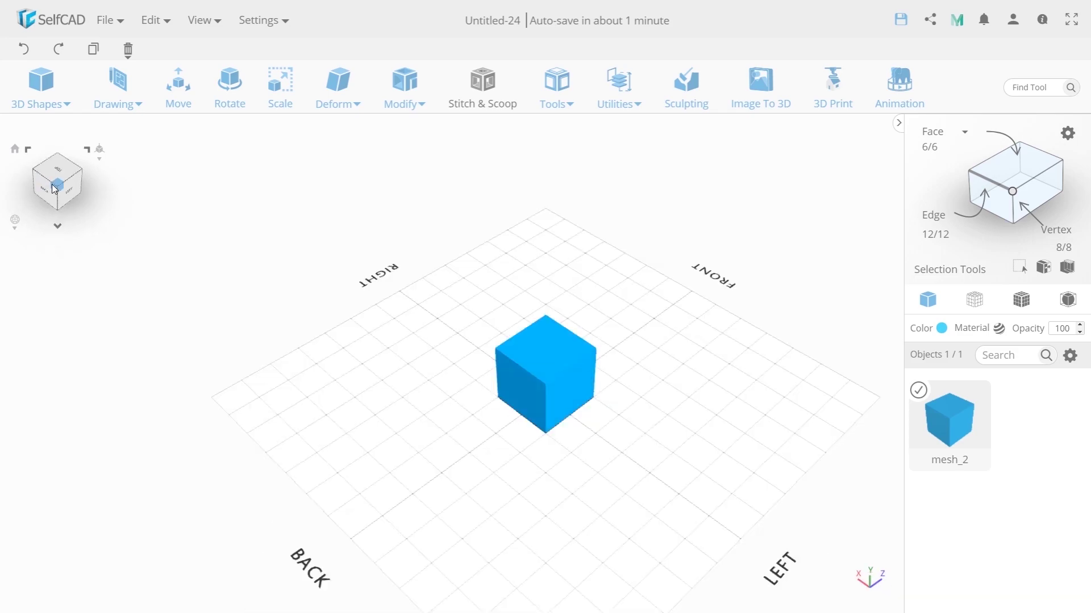
pyautogui.click(69, 189)
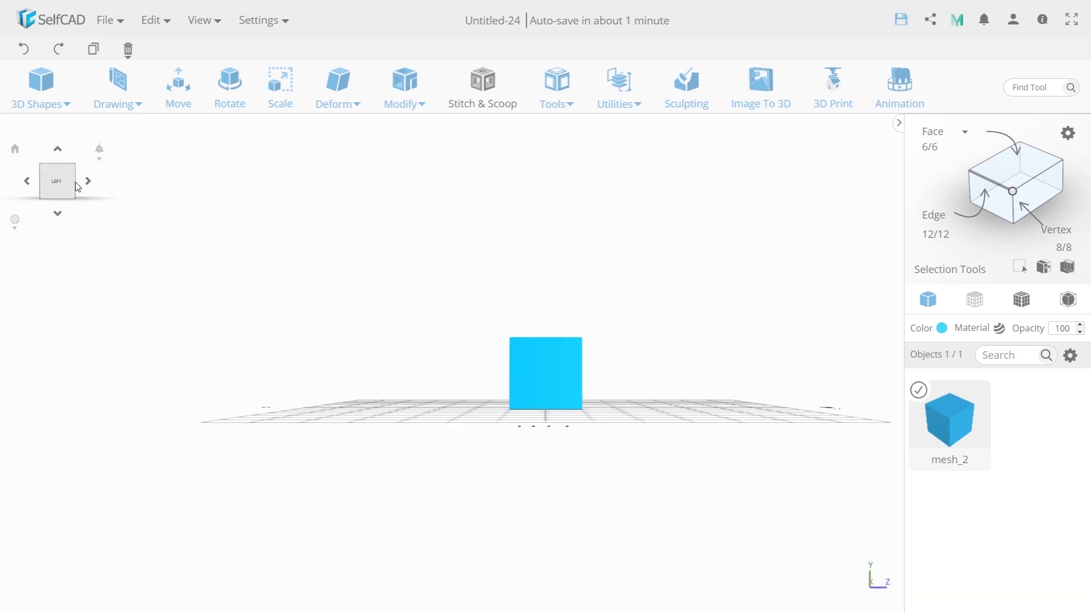
pyautogui.click(88, 182)
pyautogui.click(88, 183)
pyautogui.click(72, 181)
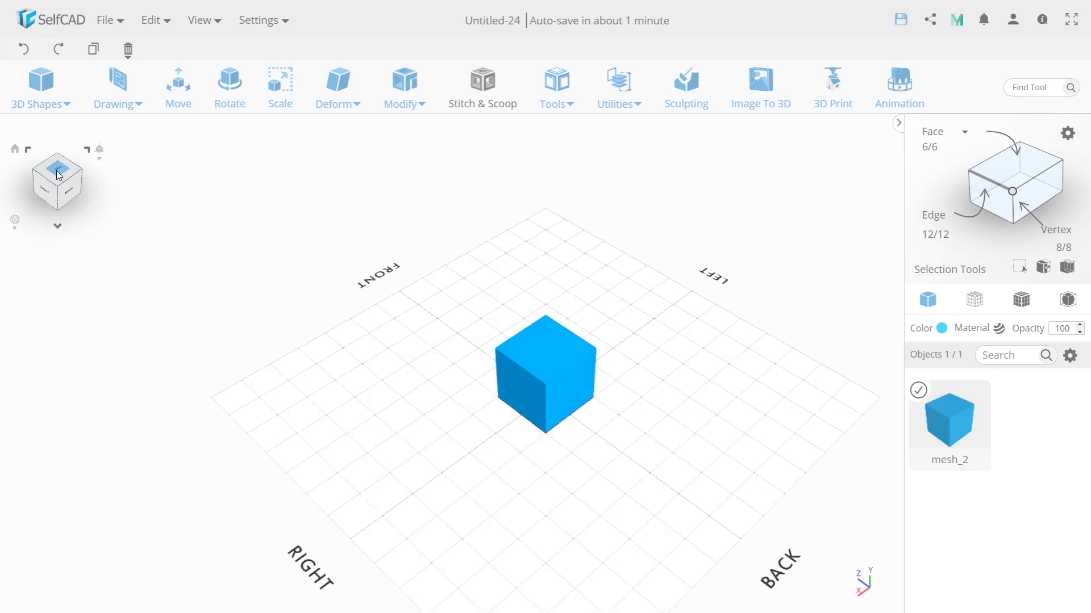
pyautogui.click(59, 186)
pyautogui.moveTo(631, 475); pyautogui.dragTo(530, 322)
pyautogui.moveTo(451, 430); pyautogui.dragTo(342, 335)
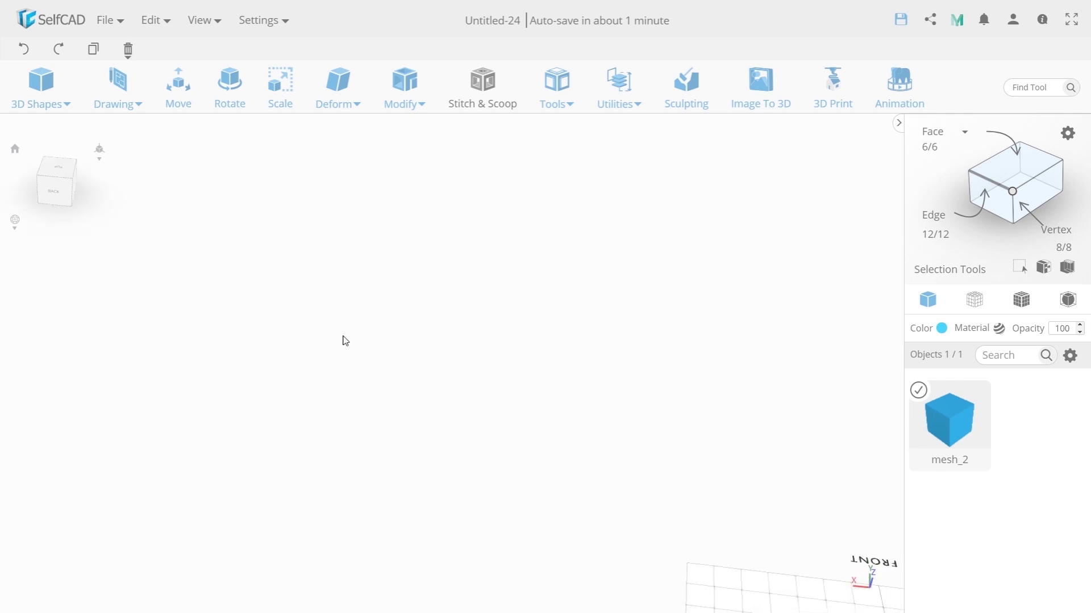
pyautogui.click(16, 149)
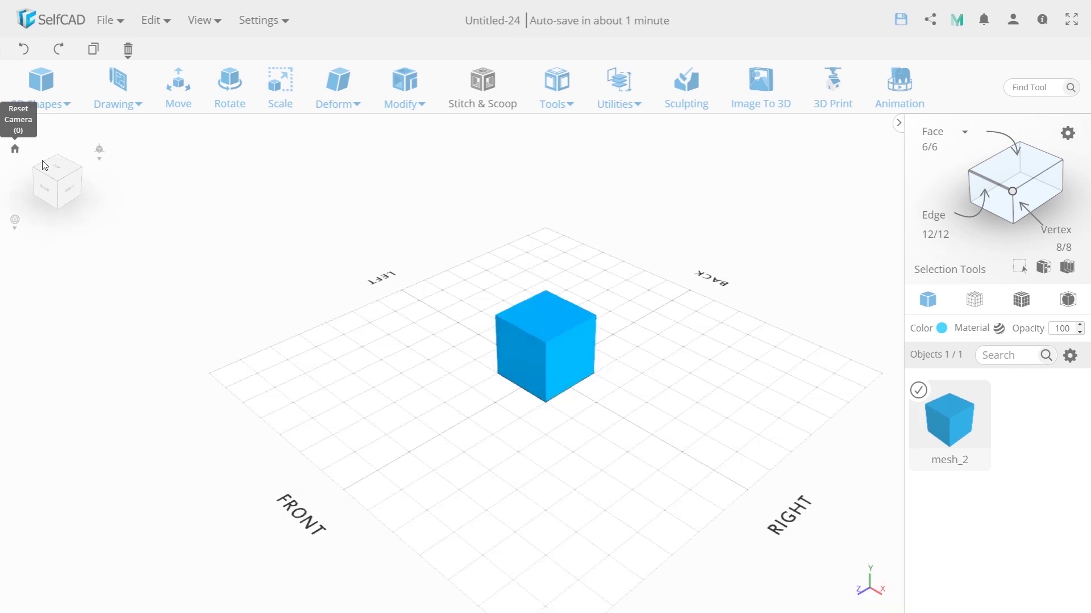
pyautogui.moveTo(390, 404); pyautogui.dragTo(400, 375)
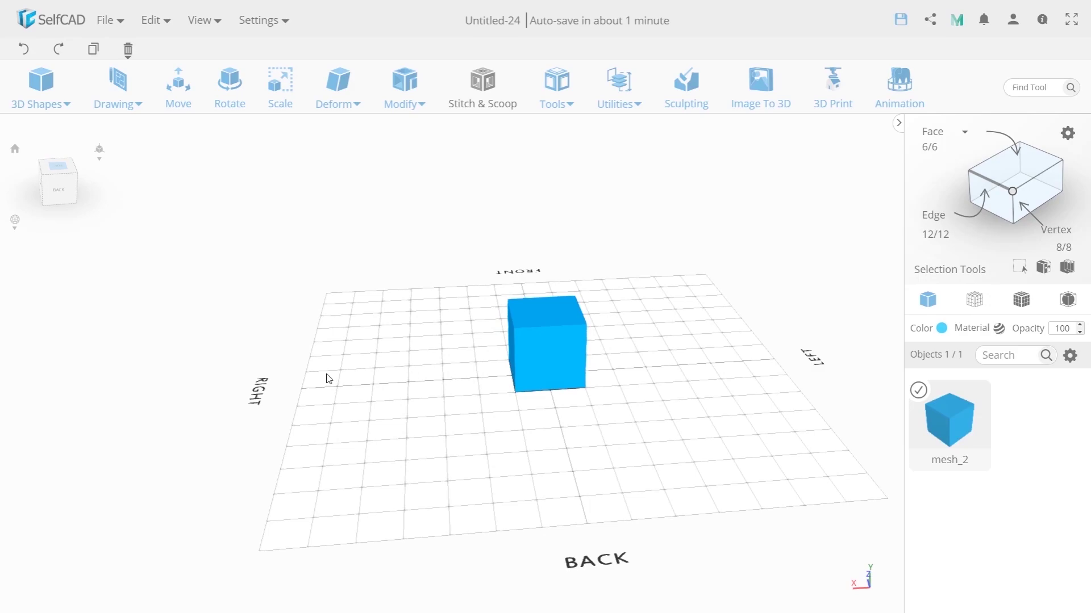
pyautogui.moveTo(328, 372); pyautogui.dragTo(367, 326)
# View cube mesh_2 flat from the right side in orthographic projection.
pyautogui.moveTo(104, 155)
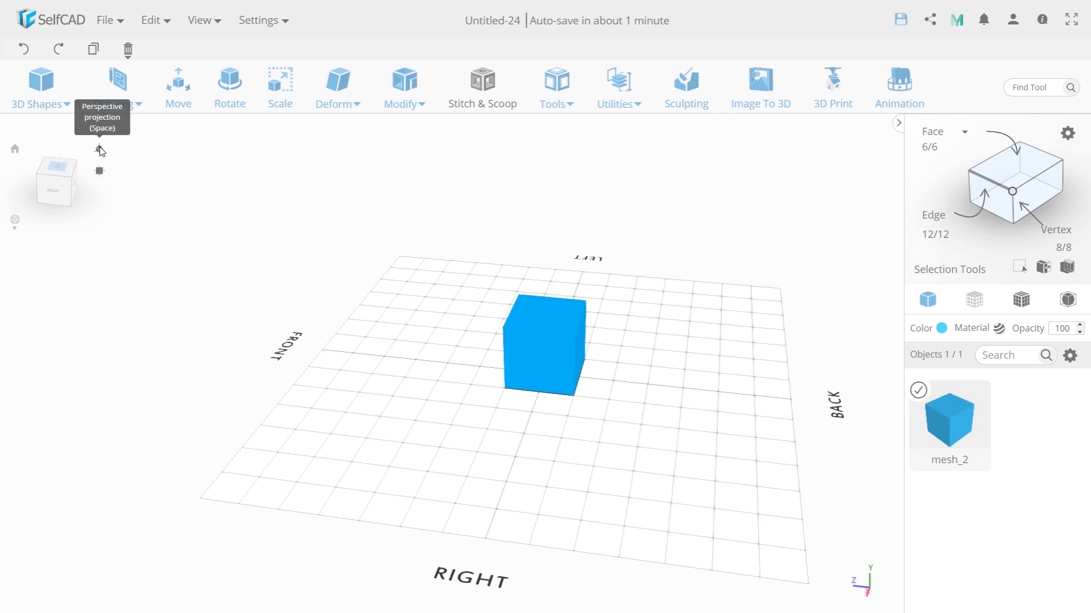
pyautogui.moveTo(303, 250); pyautogui.dragTo(554, 367)
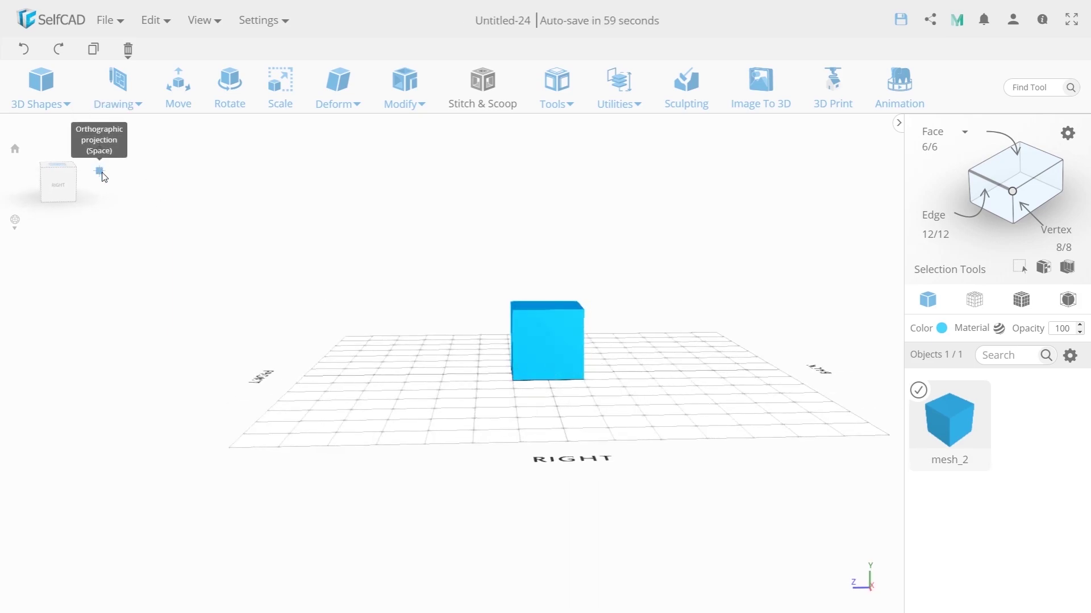
pyautogui.click(100, 171)
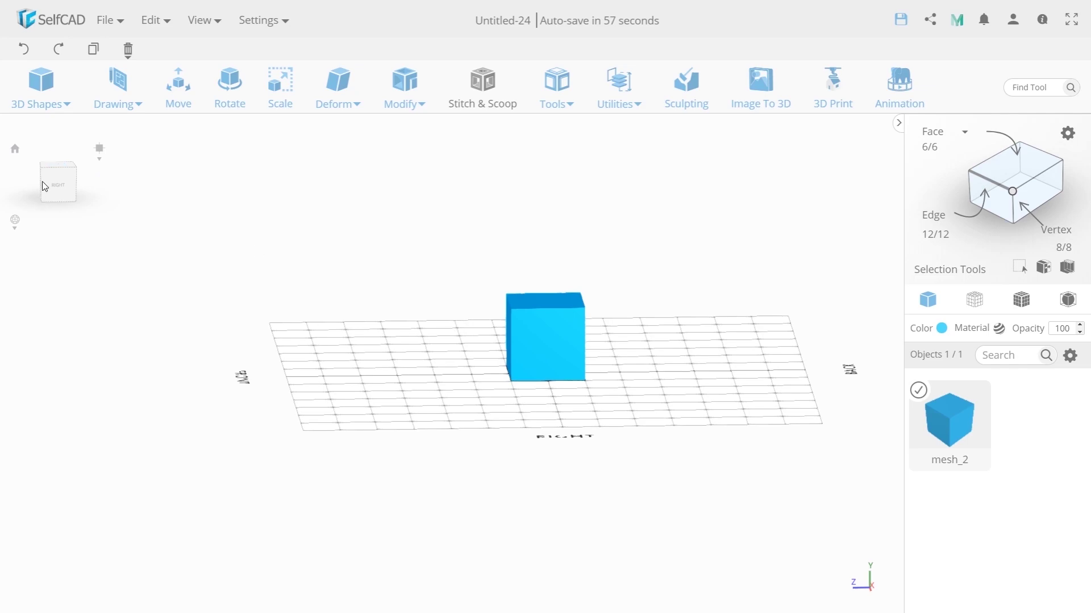
pyautogui.click(57, 183)
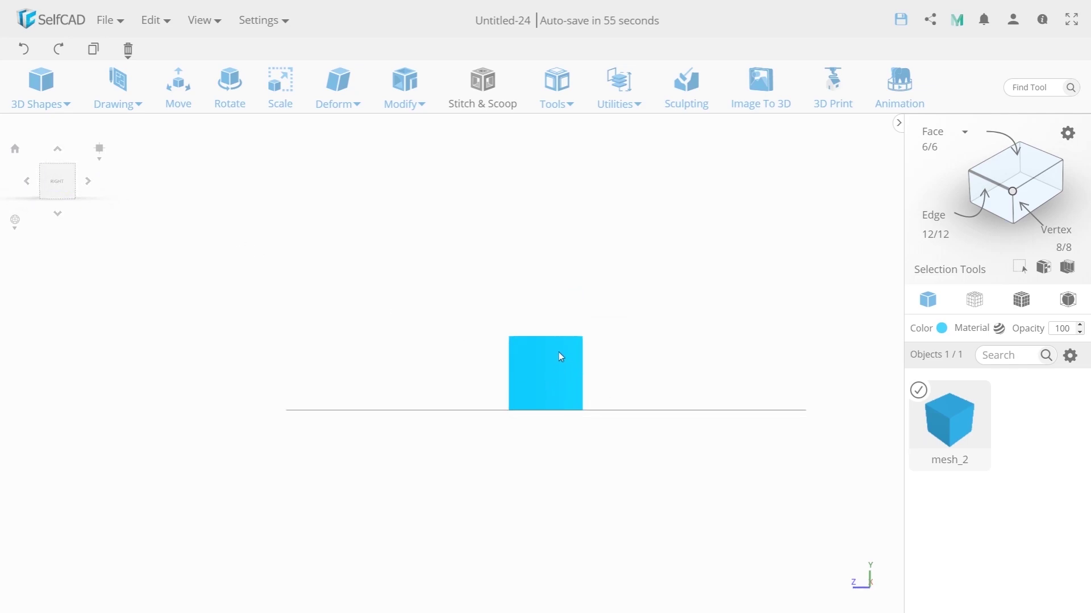
pyautogui.scroll(5, 558, 360)
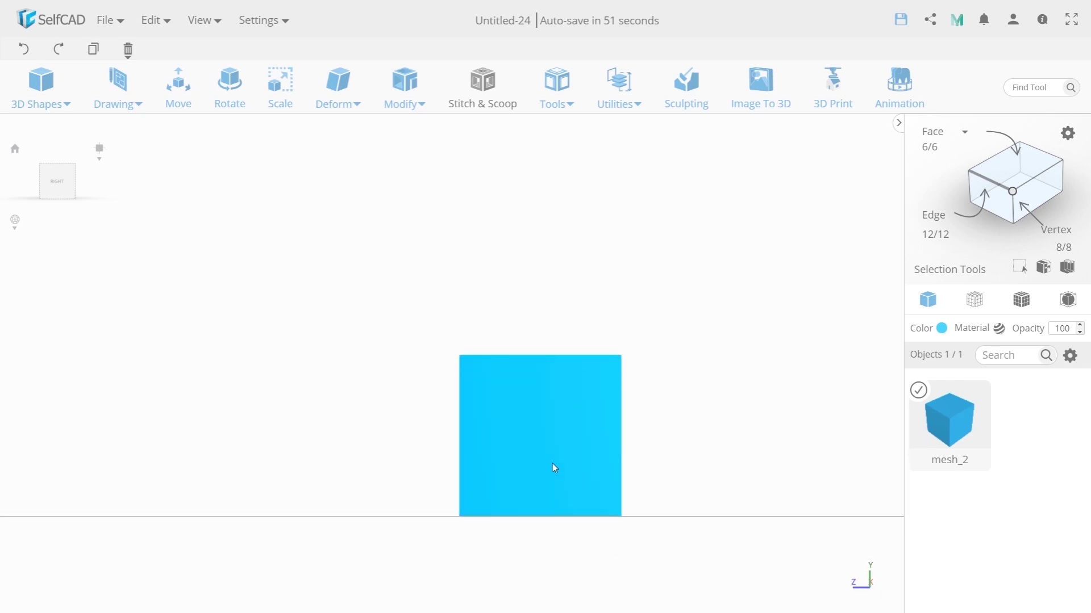
pyautogui.moveTo(535, 476)
pyautogui.mouseDown(button='right')
pyautogui.moveTo(508, 446)
pyautogui.moveTo(621, 472)
pyautogui.moveTo(440, 470)
pyautogui.moveTo(657, 477)
pyautogui.moveTo(591, 493)
pyautogui.moveTo(475, 496)
pyautogui.moveTo(520, 503)
pyautogui.moveTo(579, 492)
pyautogui.moveTo(543, 497)
pyautogui.moveTo(555, 450)
pyautogui.moveTo(546, 466)
pyautogui.moveTo(572, 457)
pyautogui.moveTo(530, 467)
pyautogui.moveTo(534, 477)
pyautogui.mouseUp(button='right')
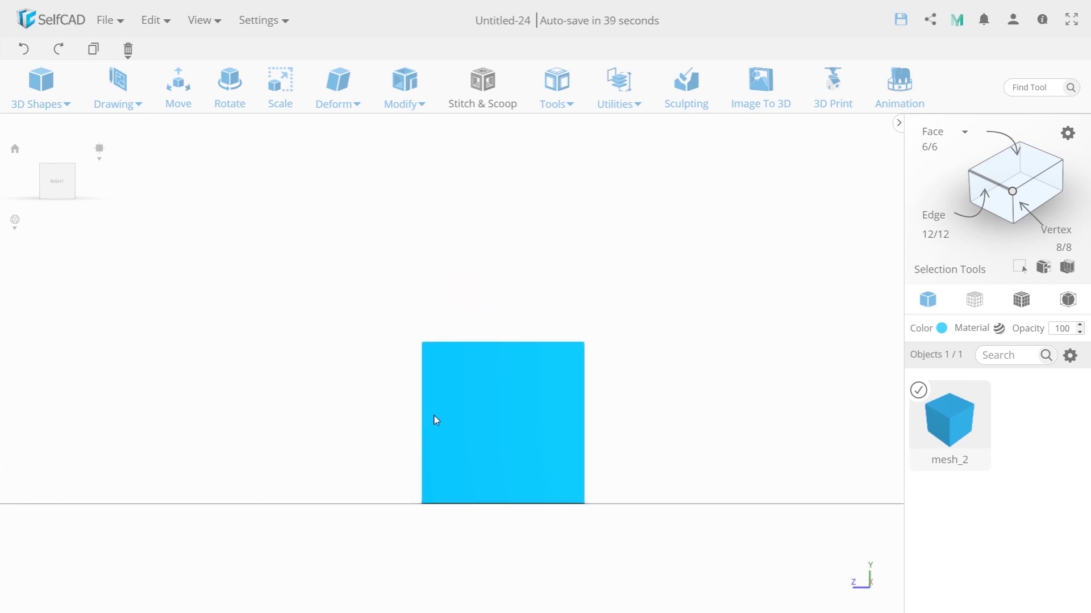
# Return to perspective projection and orbit over the cube's top to a front-right view.
pyautogui.moveTo(100, 170)
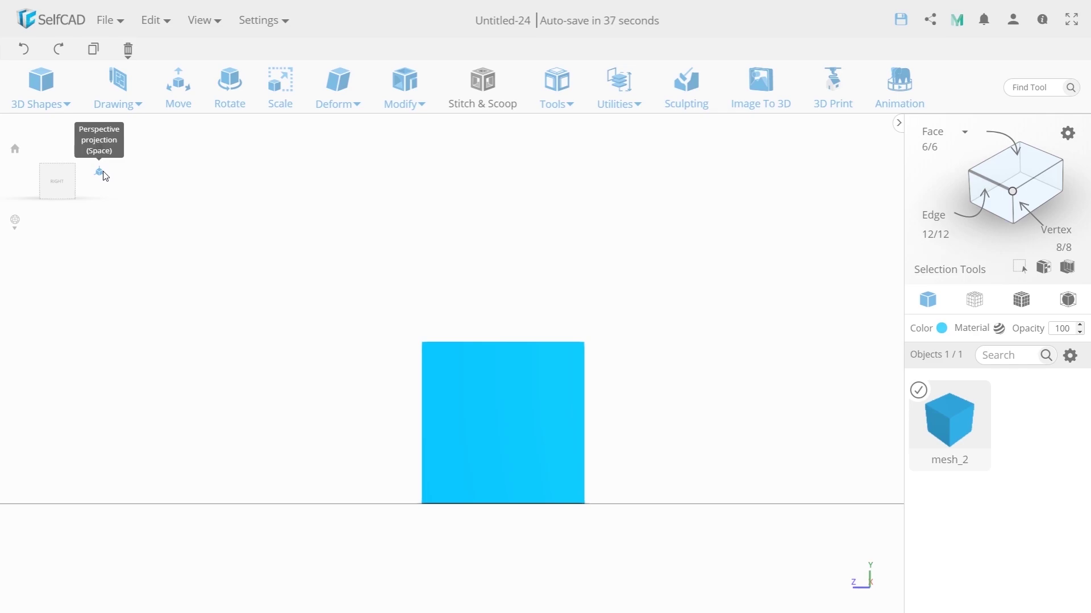
pyautogui.click(101, 173)
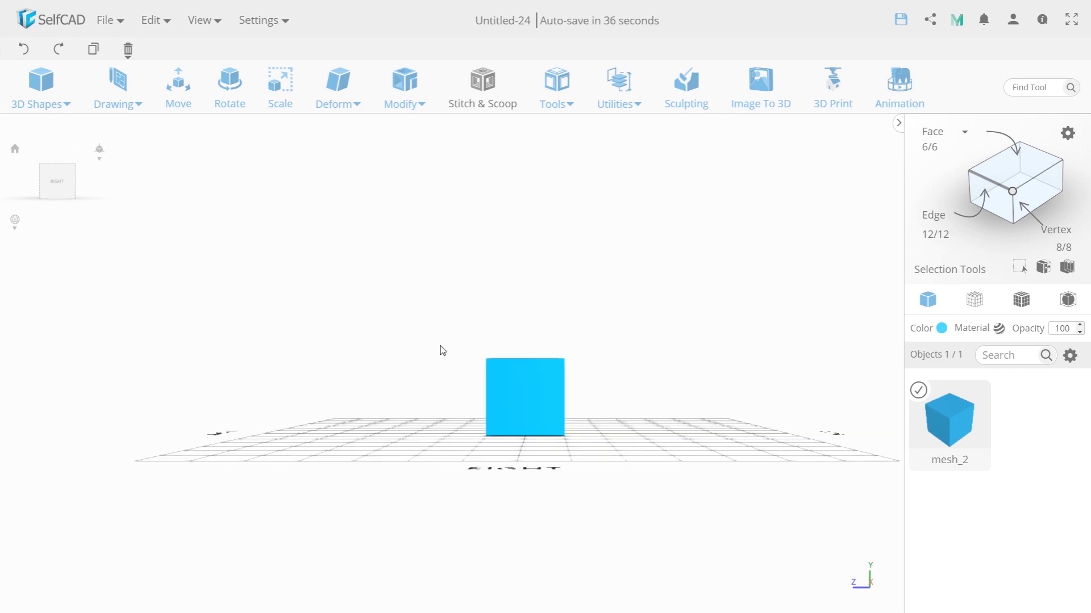
pyautogui.click(61, 198)
pyautogui.scroll(3, 560, 371)
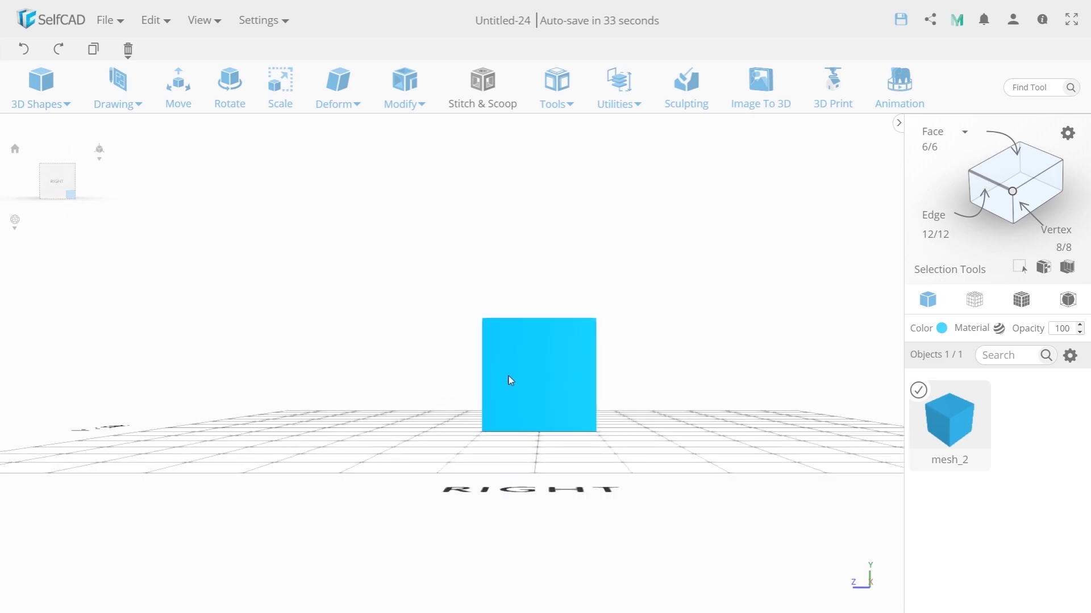
pyautogui.moveTo(509, 379); pyautogui.dragTo(392, 404)
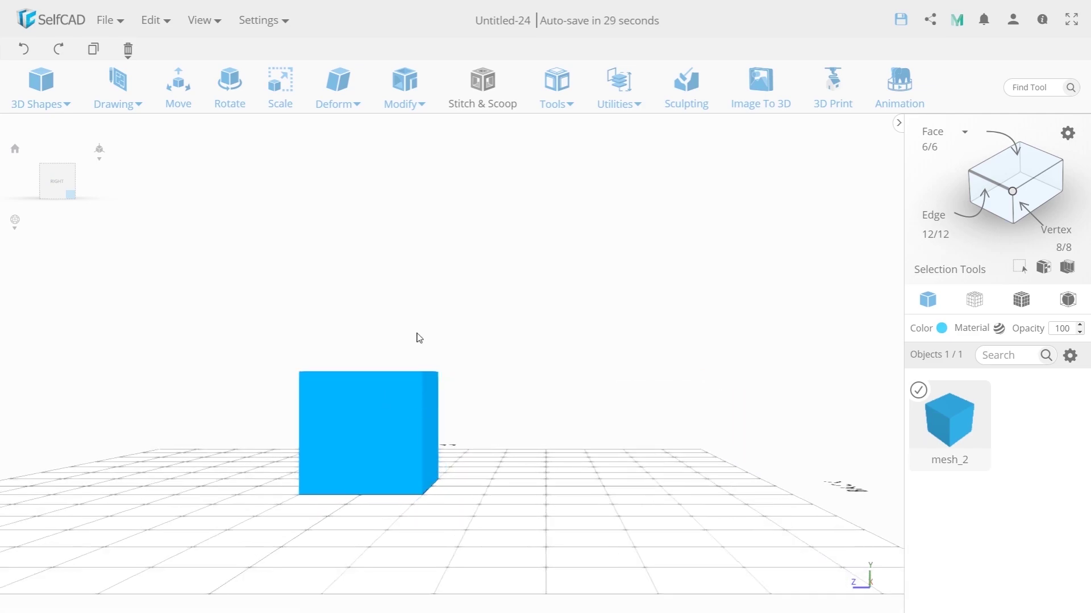
pyautogui.moveTo(320, 434); pyautogui.dragTo(439, 416)
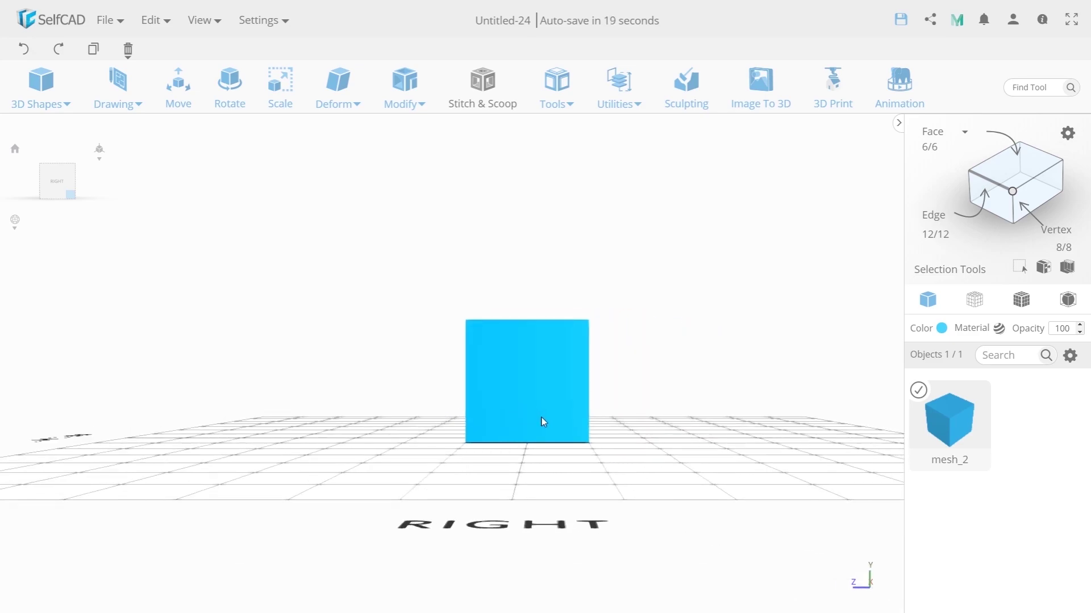
pyautogui.moveTo(429, 430); pyautogui.dragTo(625, 458)
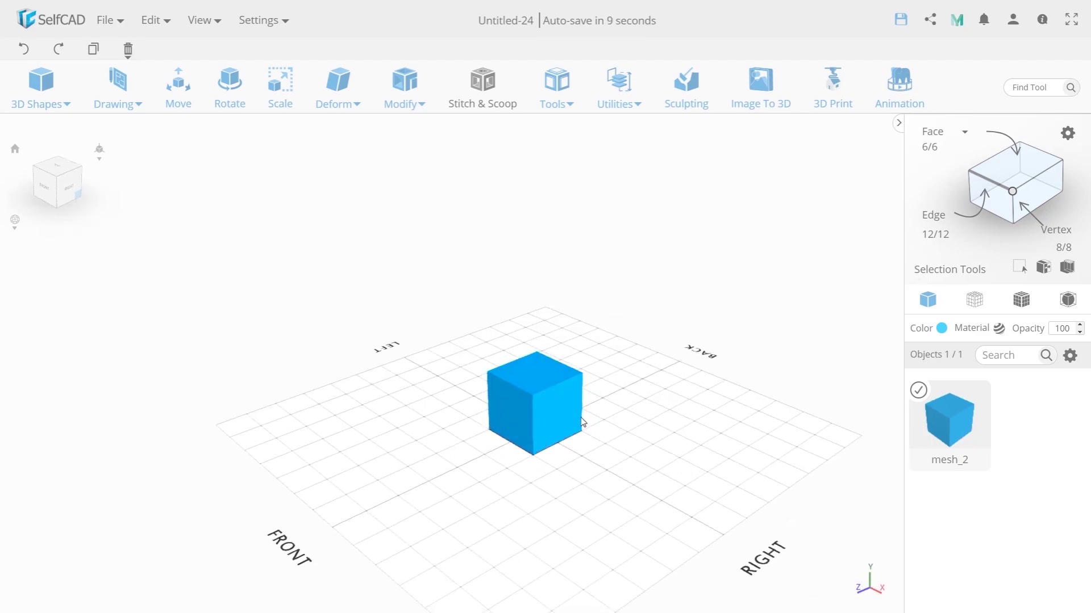
pyautogui.moveTo(746, 449); pyautogui.dragTo(694, 448)
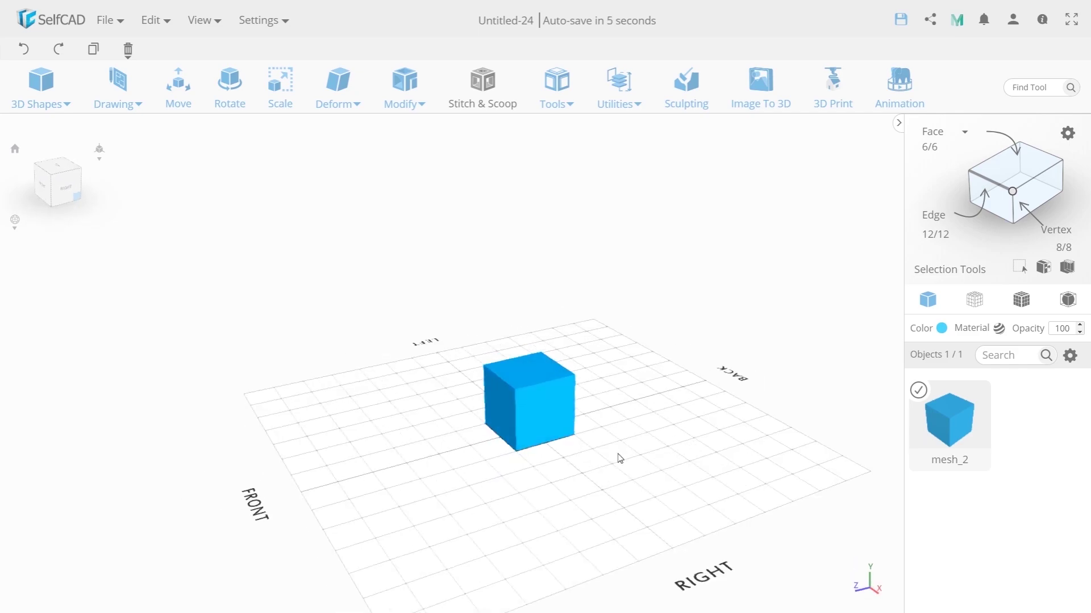
pyautogui.moveTo(508, 472); pyautogui.dragTo(610, 489)
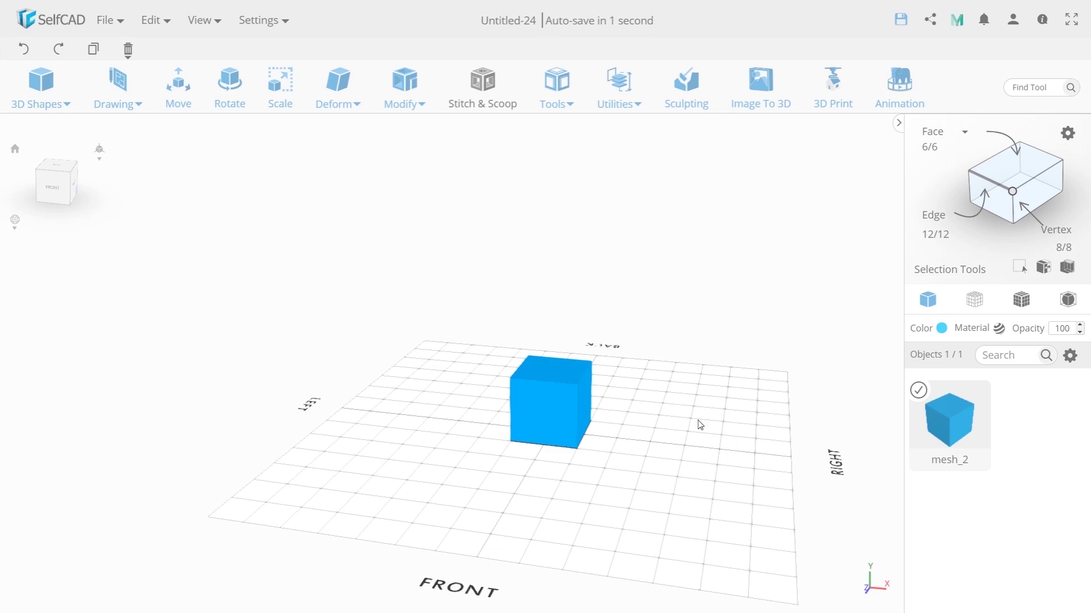
pyautogui.moveTo(779, 445); pyautogui.dragTo(755, 445)
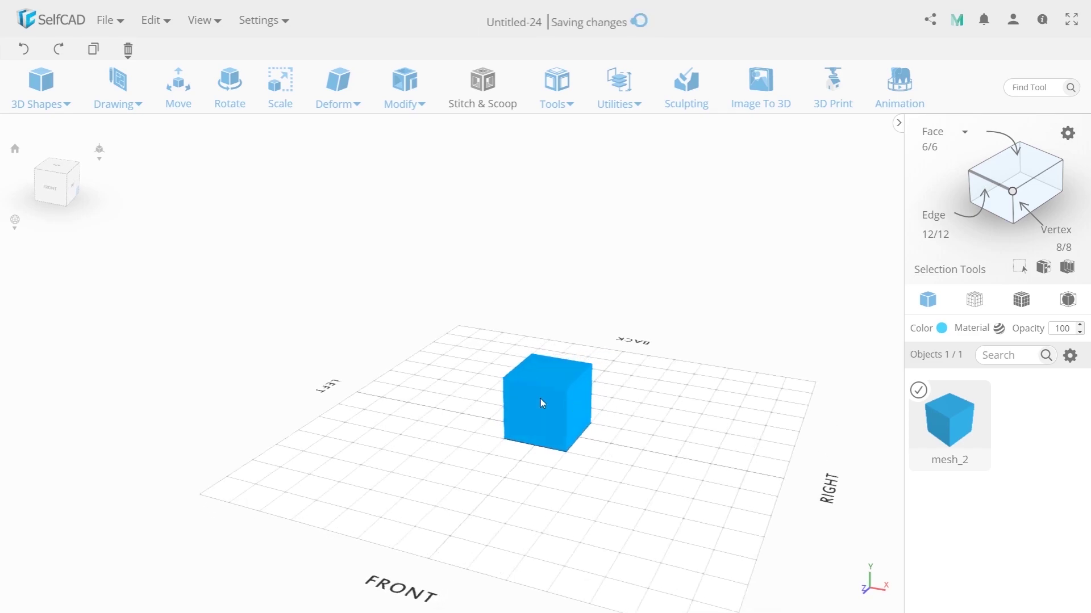
# Select the cube and start deleting it with Delete, then cancel with No.
pyautogui.click(918, 390)
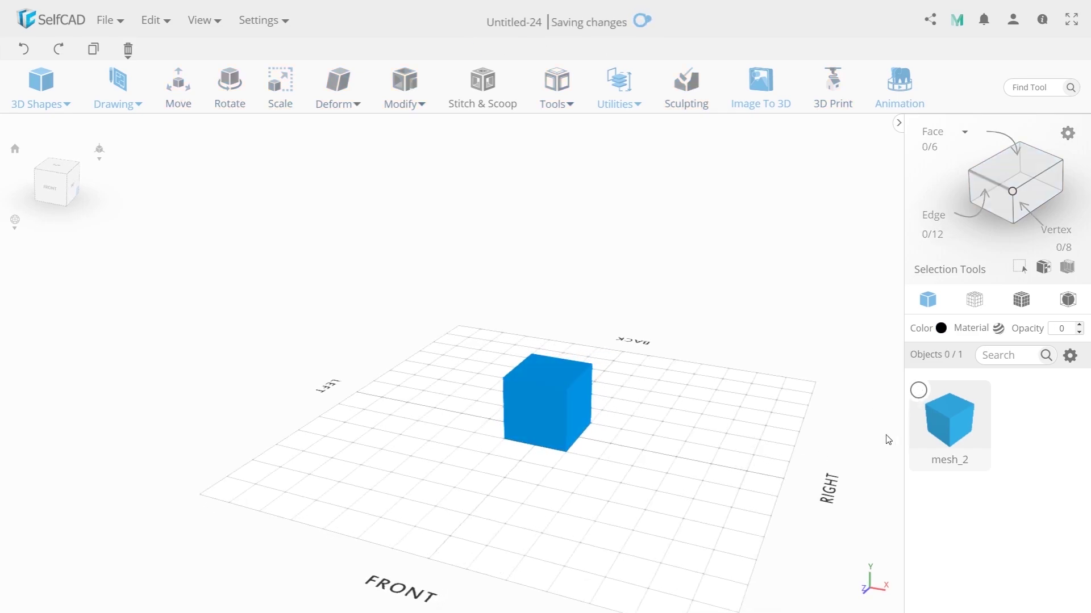
pyautogui.click(918, 390)
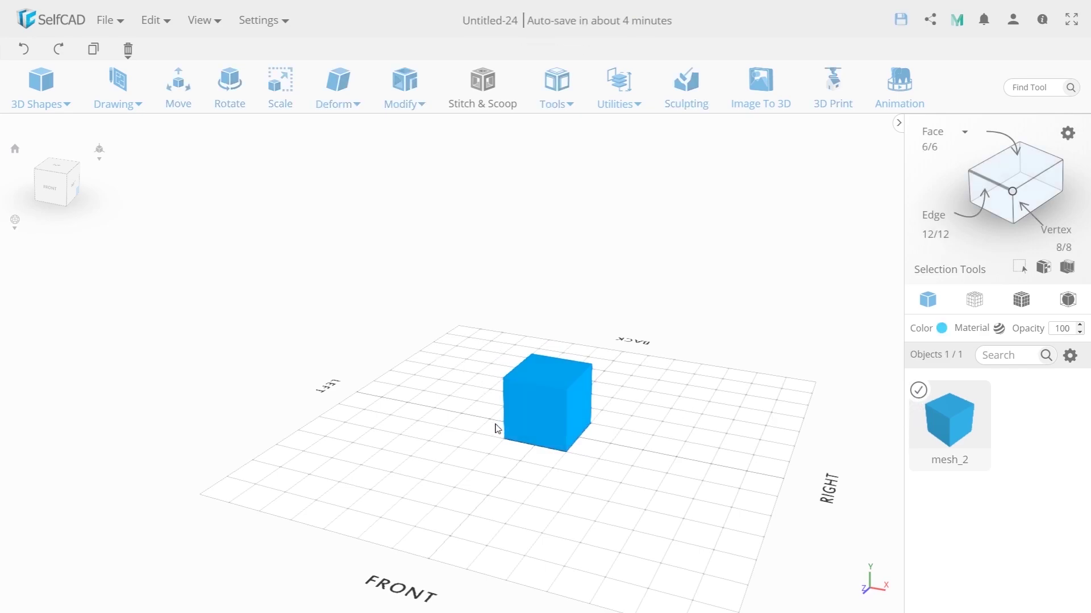
pyautogui.press('Delete')
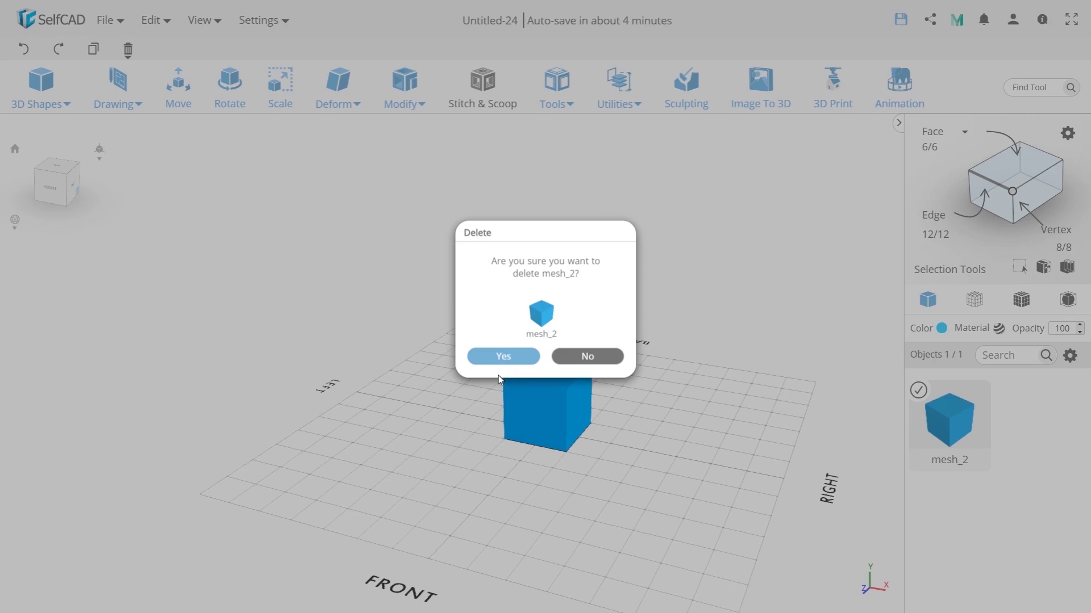
pyautogui.click(577, 361)
# Delete the cube with the trash icon's Delete and confirm with Yes.
pyautogui.moveTo(520, 387); pyautogui.dragTo(318, 317)
pyautogui.moveTo(137, 63)
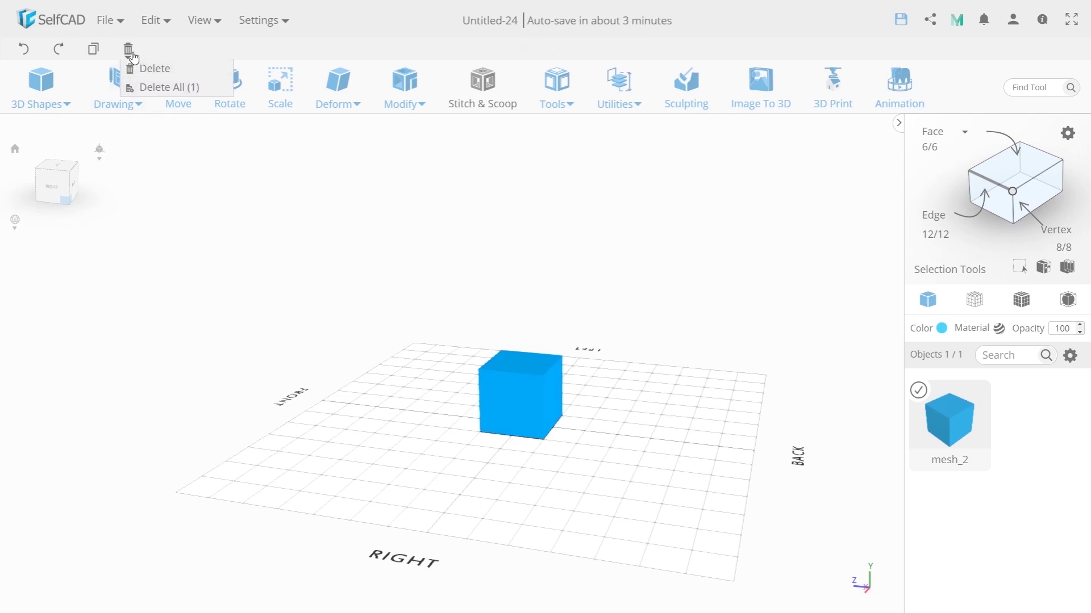
pyautogui.click(158, 70)
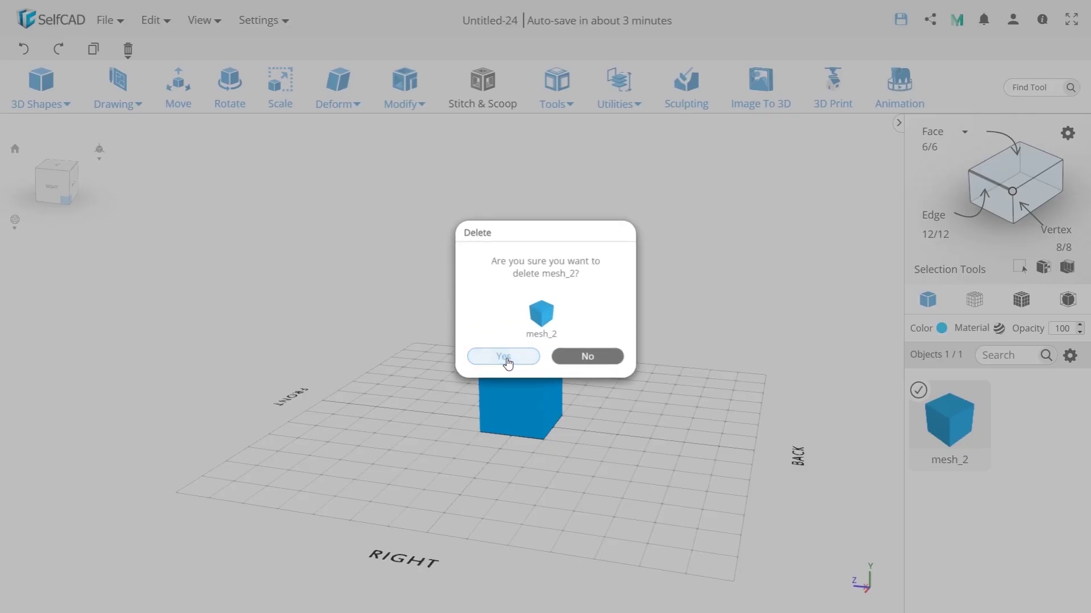
pyautogui.click(509, 358)
# Orbit around the empty grid and bring up the 3D Shapes collection.
pyautogui.moveTo(318, 360); pyautogui.dragTo(512, 371, button='right')
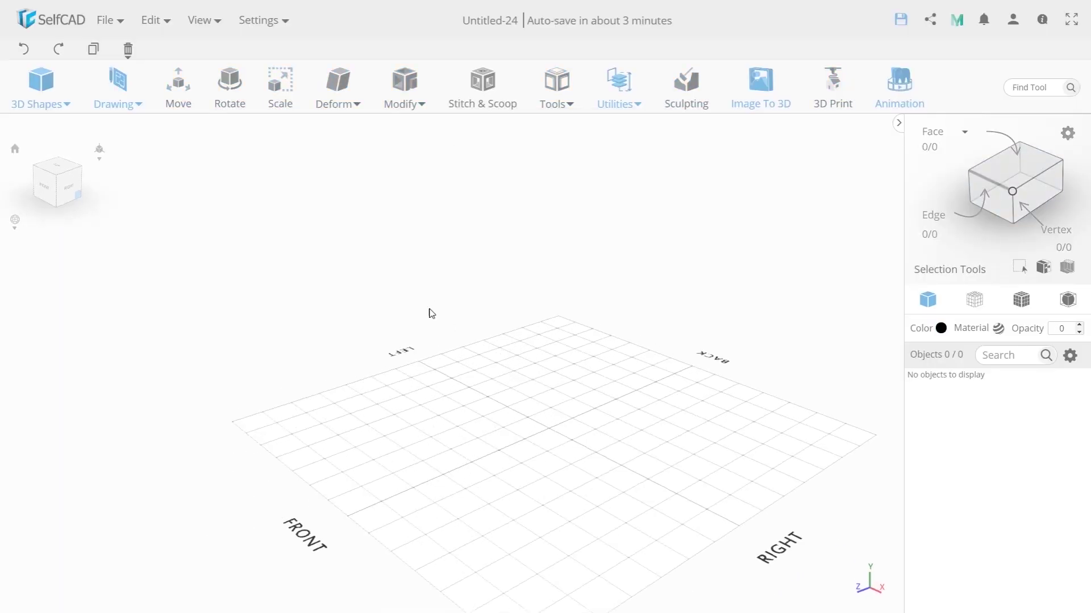
pyautogui.moveTo(409, 362); pyautogui.dragTo(530, 364, button='right')
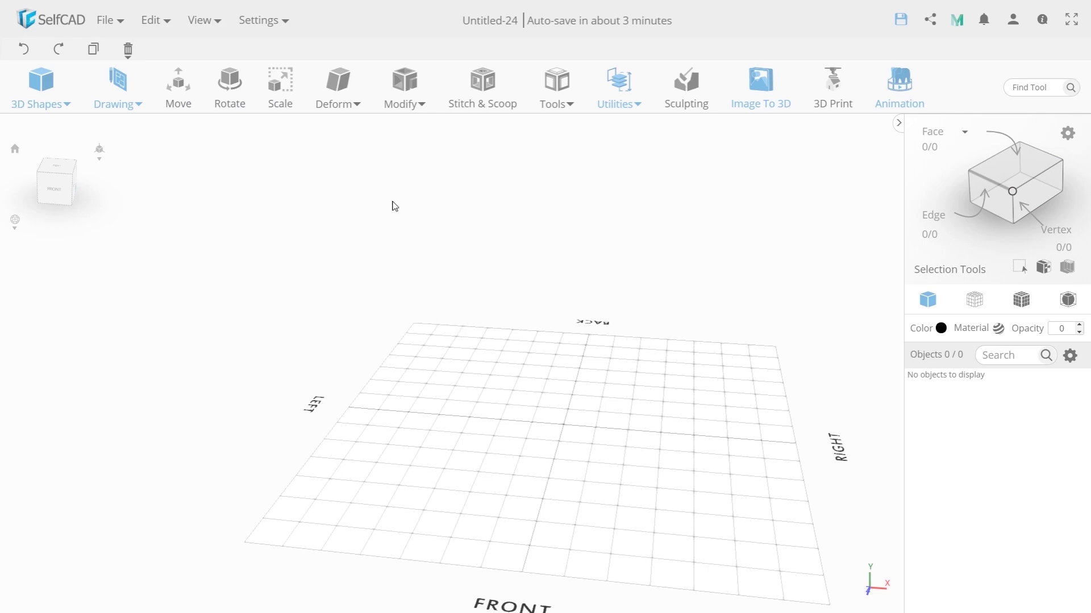
pyautogui.click(66, 91)
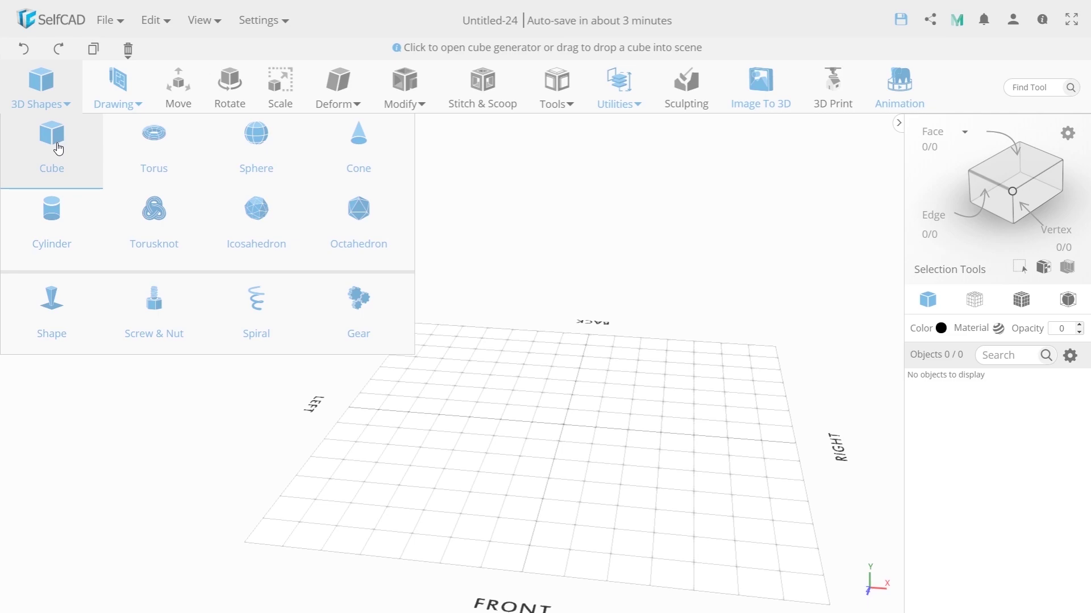
# Drag in a cube, a torus to its right and a cone to its left.
pyautogui.moveTo(59, 155); pyautogui.dragTo(520, 393)
pyautogui.click(40, 90)
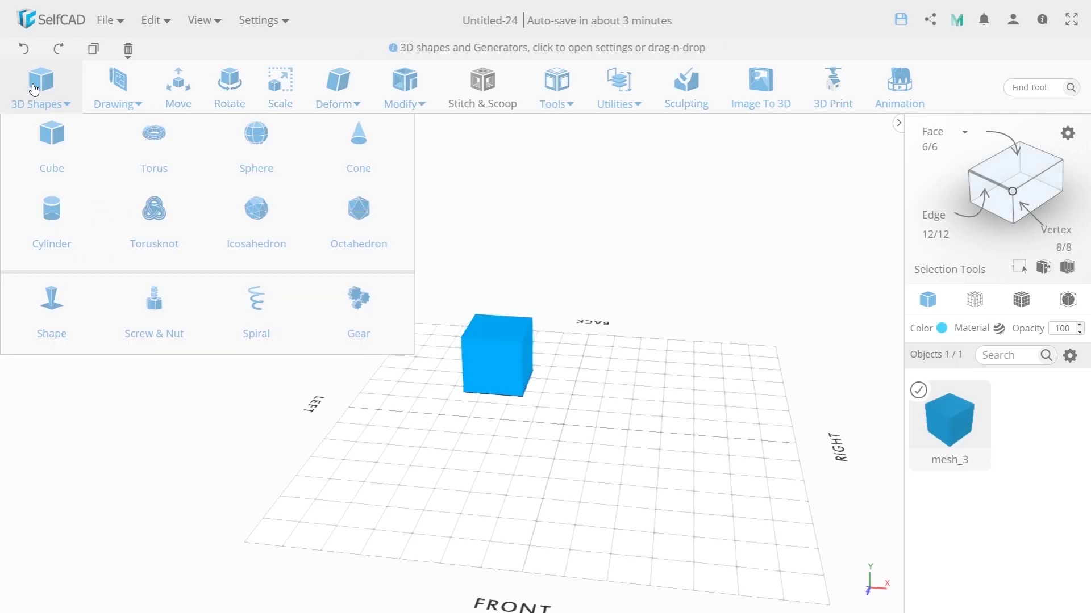
pyautogui.moveTo(146, 142); pyautogui.dragTo(652, 386)
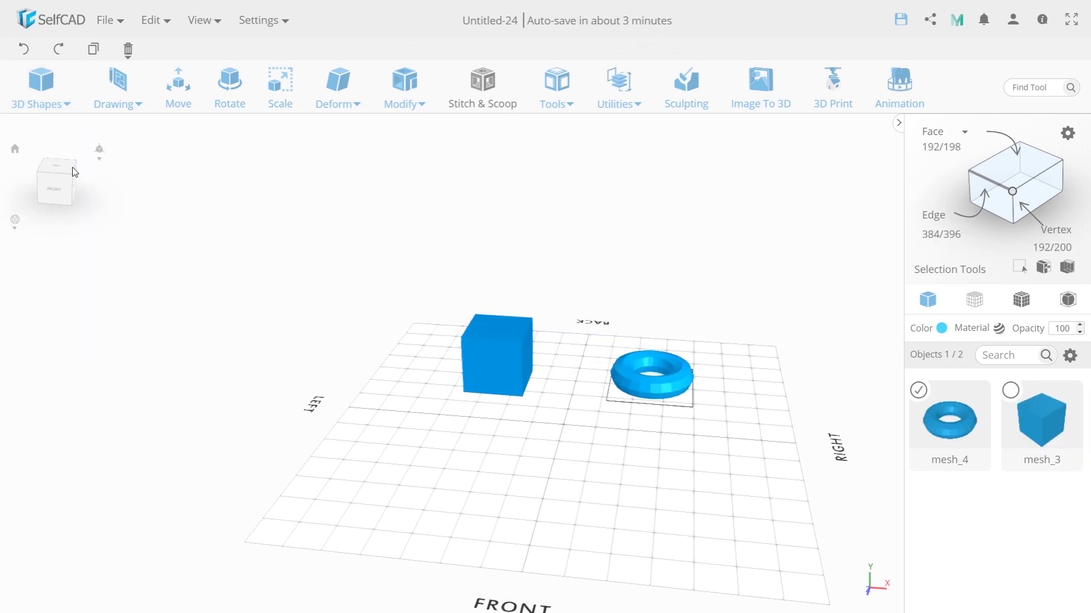
pyautogui.click(39, 91)
pyautogui.moveTo(406, 328); pyautogui.dragTo(421, 386)
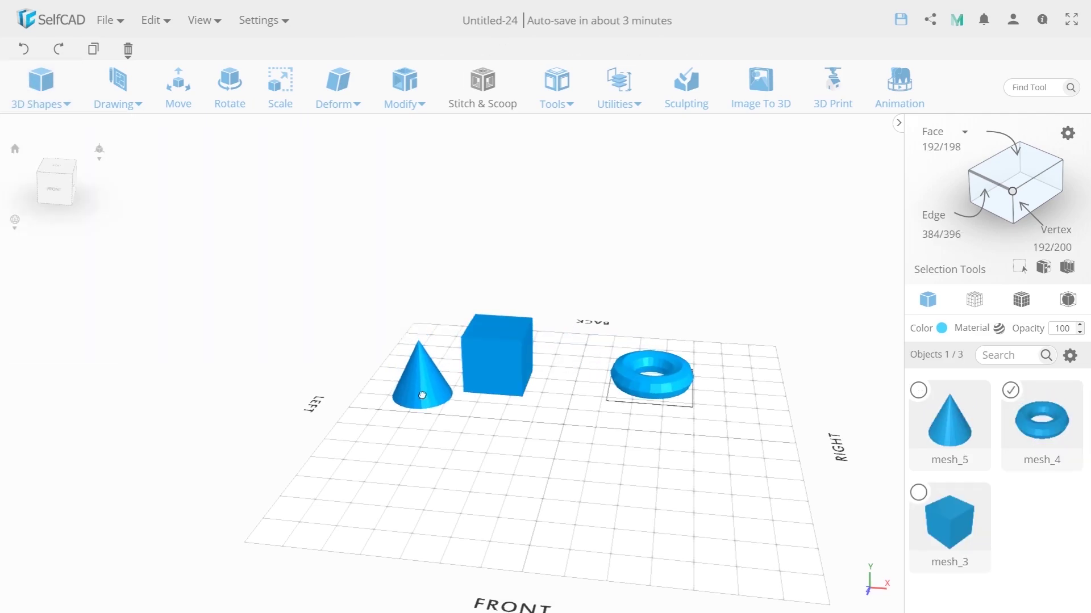
pyautogui.click(40, 91)
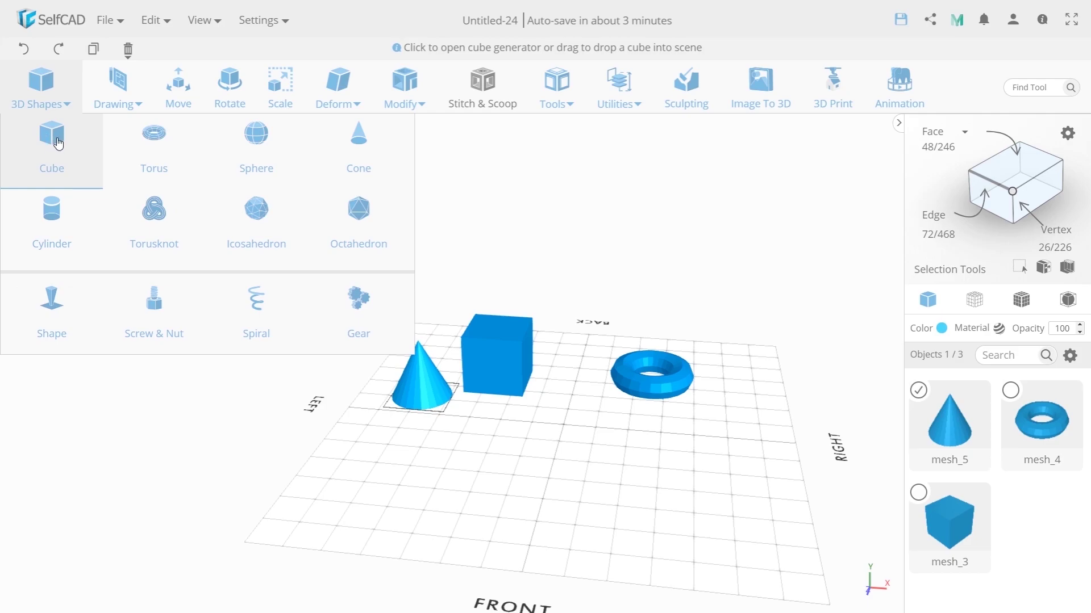
# In the Cube generator, raise the height, depth and segment values and preview the cube.
pyautogui.click(63, 149)
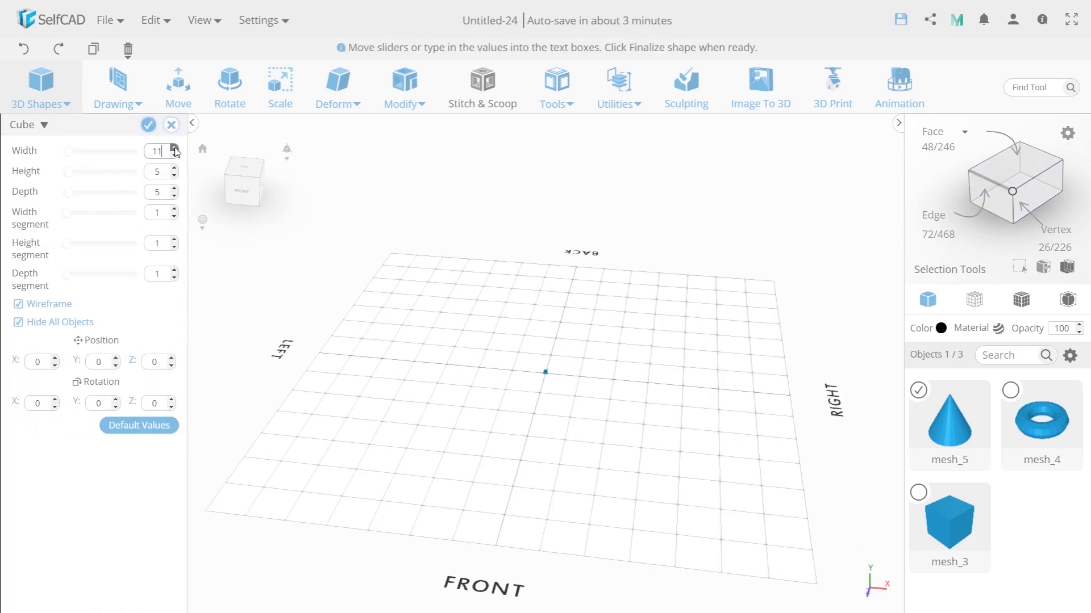
pyautogui.click(175, 168)
pyautogui.click(175, 169)
pyautogui.click(175, 168)
pyautogui.click(174, 168)
pyautogui.click(174, 168)
pyautogui.click(174, 168)
pyautogui.click(175, 168)
pyautogui.click(174, 189)
pyautogui.click(174, 189)
pyautogui.click(174, 189)
pyautogui.click(175, 189)
pyautogui.click(175, 189)
pyautogui.click(174, 189)
pyautogui.click(174, 189)
pyautogui.click(175, 189)
pyautogui.click(175, 190)
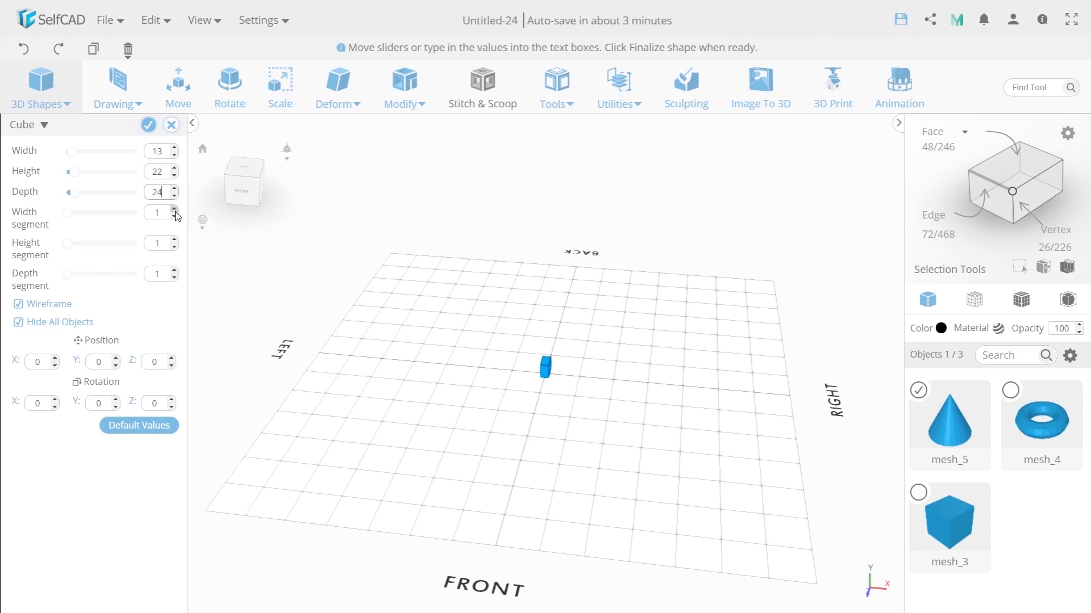
pyautogui.click(174, 210)
pyautogui.click(174, 209)
pyautogui.click(175, 210)
pyautogui.click(175, 210)
pyautogui.click(174, 210)
pyautogui.click(174, 209)
pyautogui.moveTo(288, 448); pyautogui.dragTo(580, 389)
pyautogui.scroll(3, 560, 348)
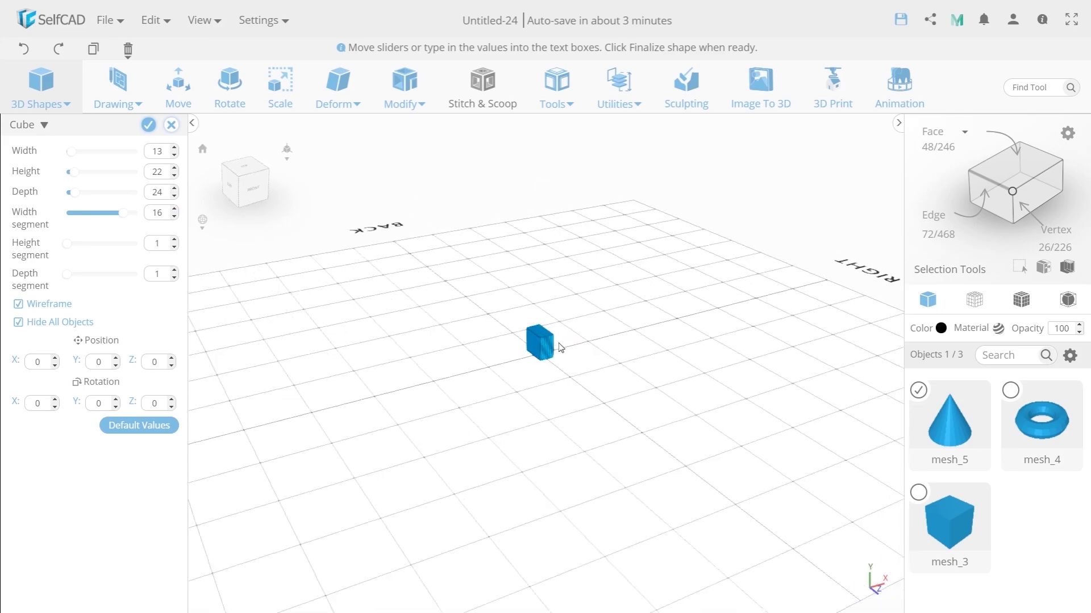
# Reset the cube to Default Values, set Height to 104 and finalize it.
pyautogui.click(150, 426)
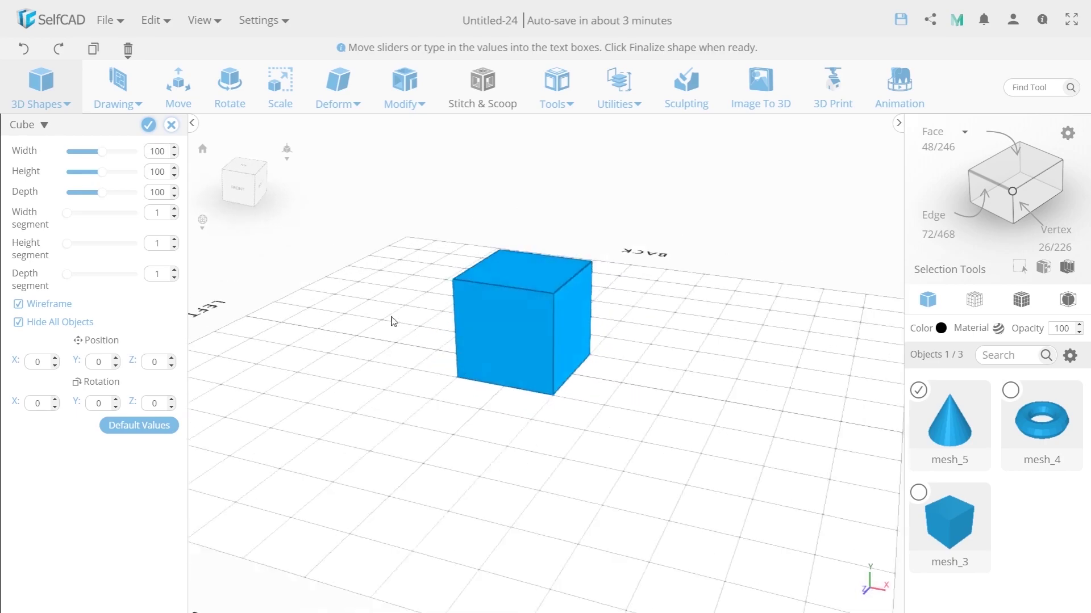
pyautogui.click(174, 169)
pyautogui.click(175, 169)
pyautogui.click(175, 169)
pyautogui.click(175, 168)
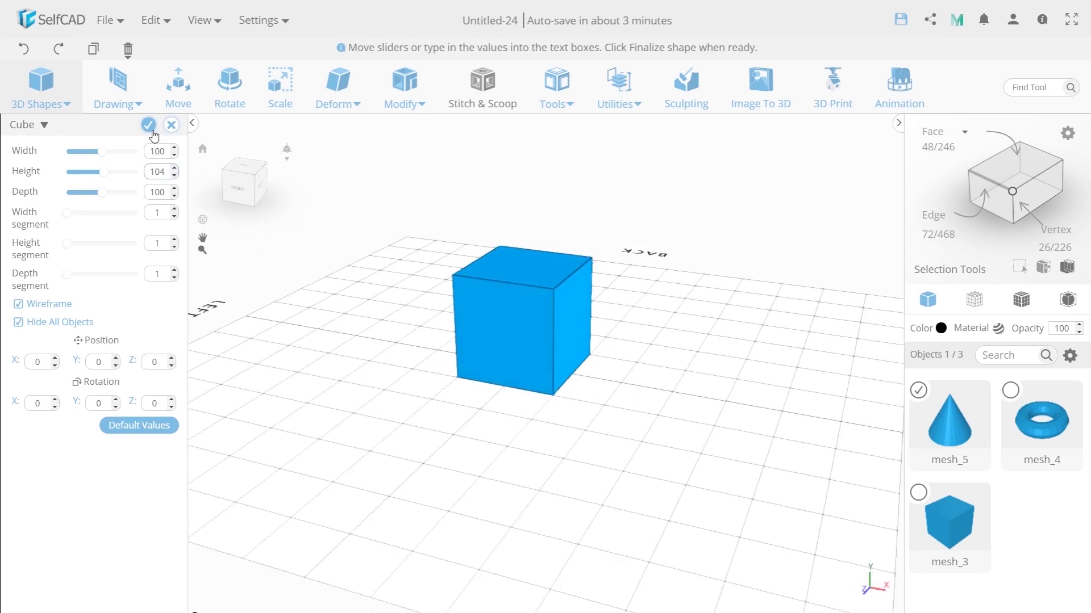
pyautogui.click(148, 125)
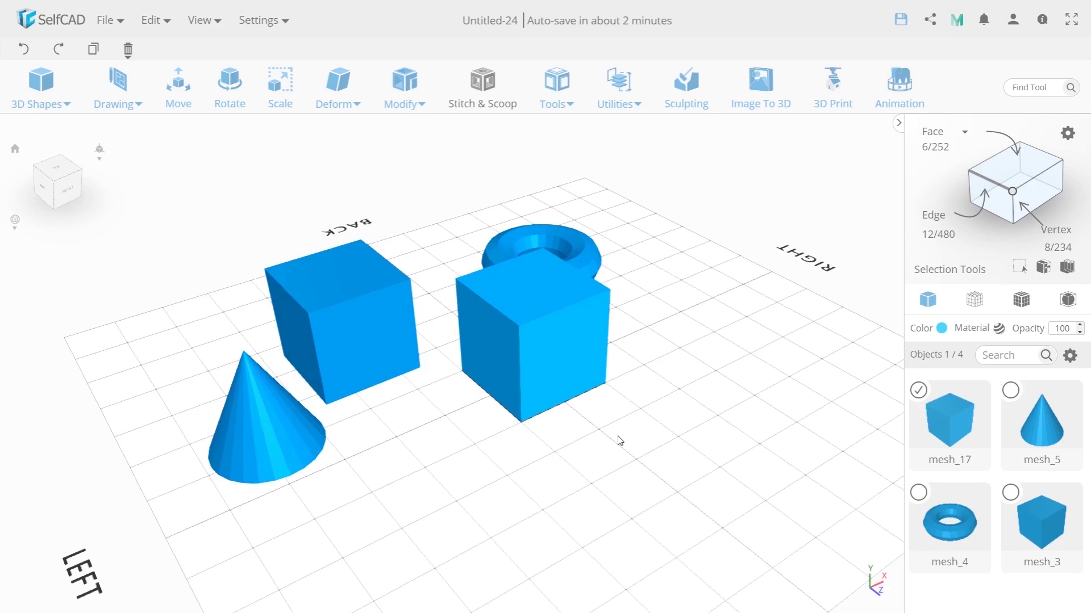
pyautogui.moveTo(717, 427); pyautogui.dragTo(349, 386)
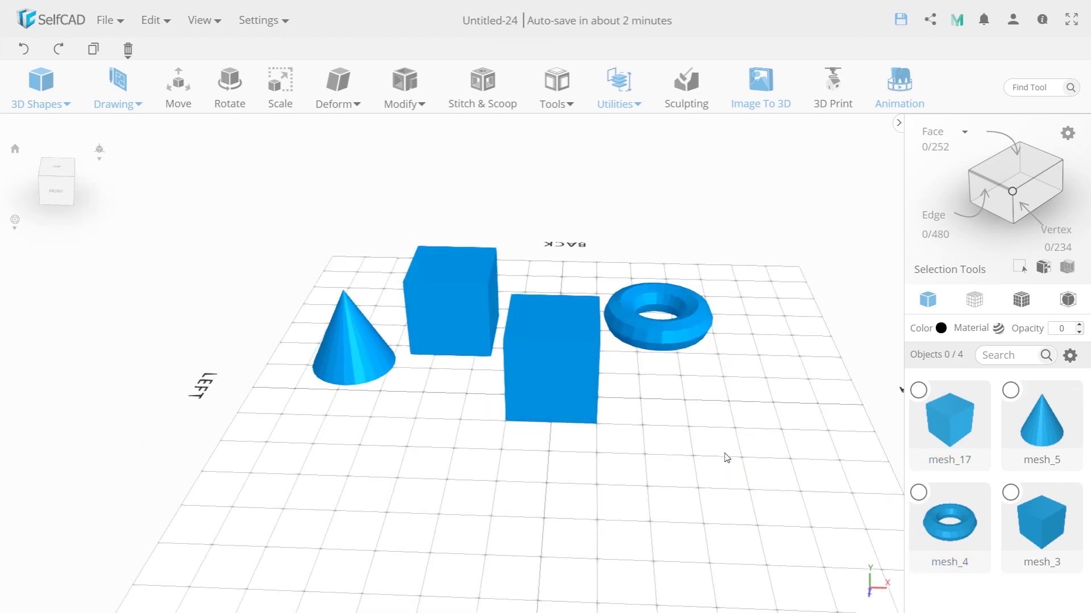
pyautogui.click(554, 366)
pyautogui.moveTo(584, 373); pyautogui.dragTo(532, 405)
pyautogui.click(918, 391)
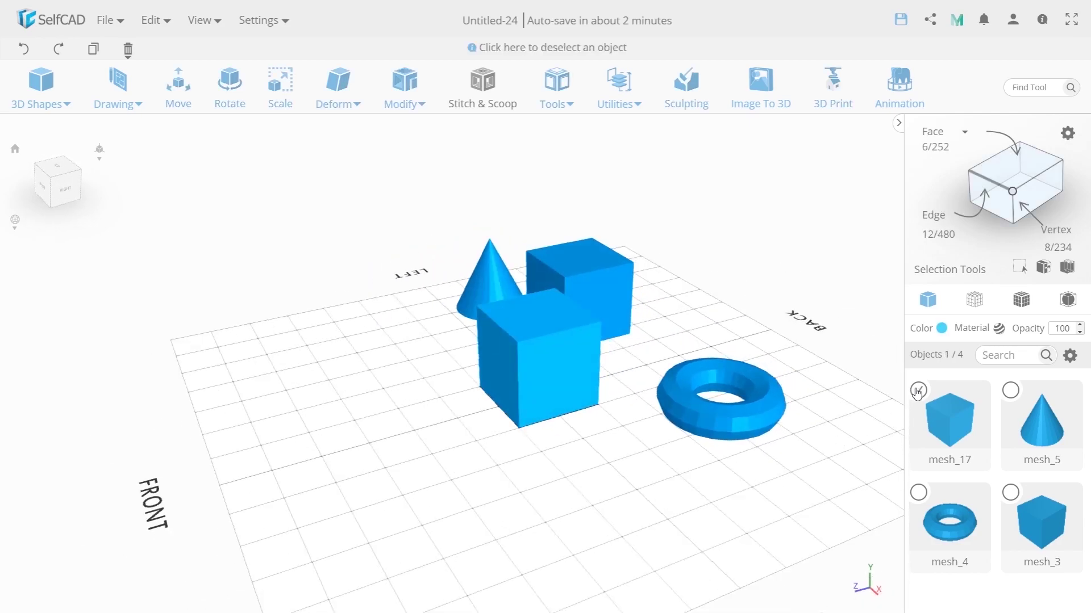
pyautogui.click(1014, 391)
pyautogui.click(1010, 492)
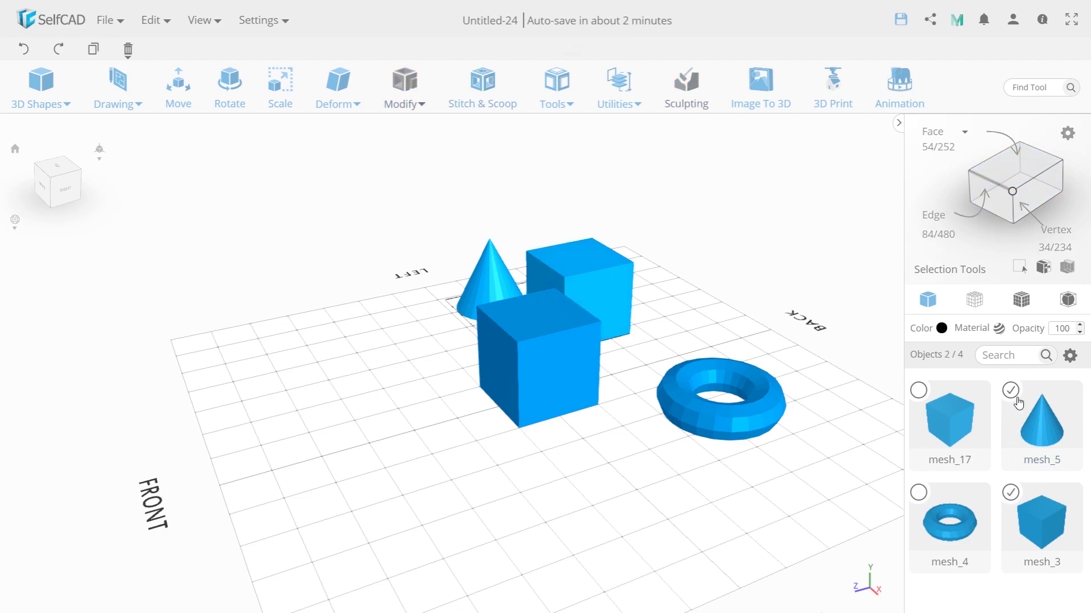
pyautogui.click(918, 492)
pyautogui.click(1011, 492)
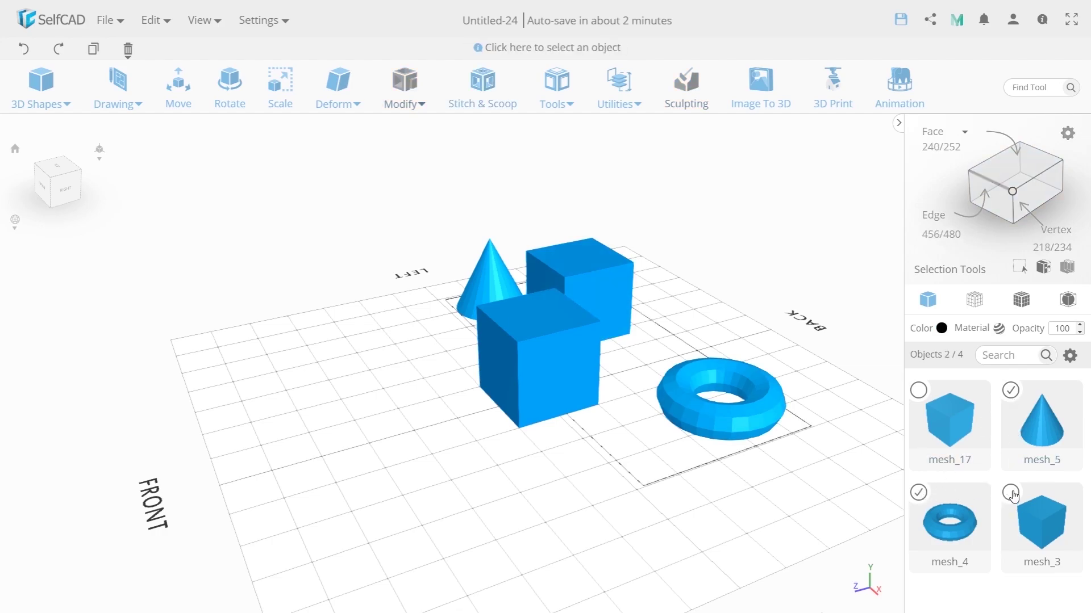
pyautogui.click(1017, 393)
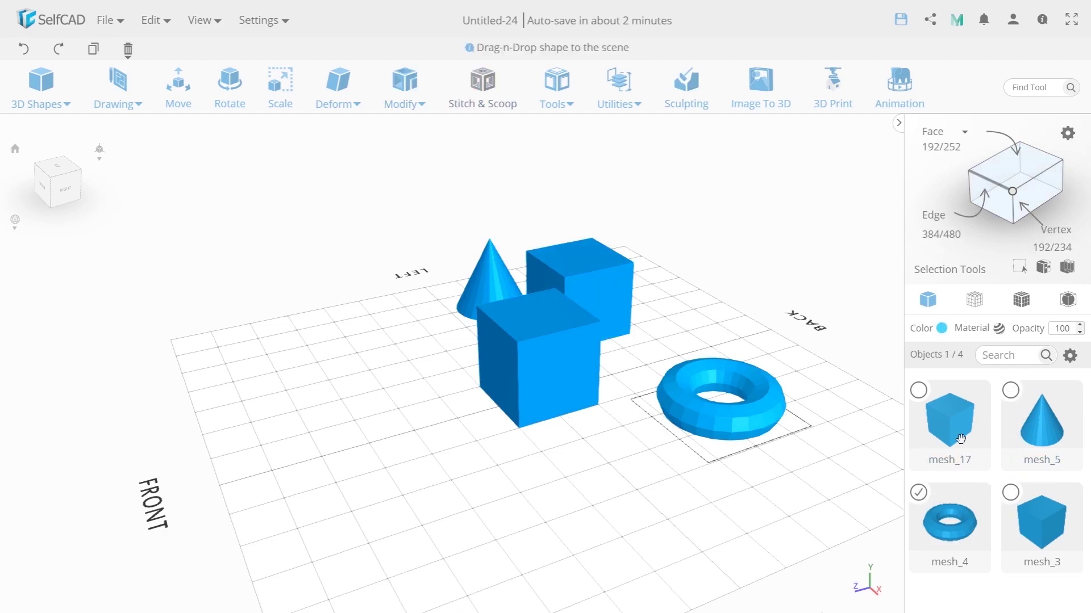
pyautogui.click(920, 494)
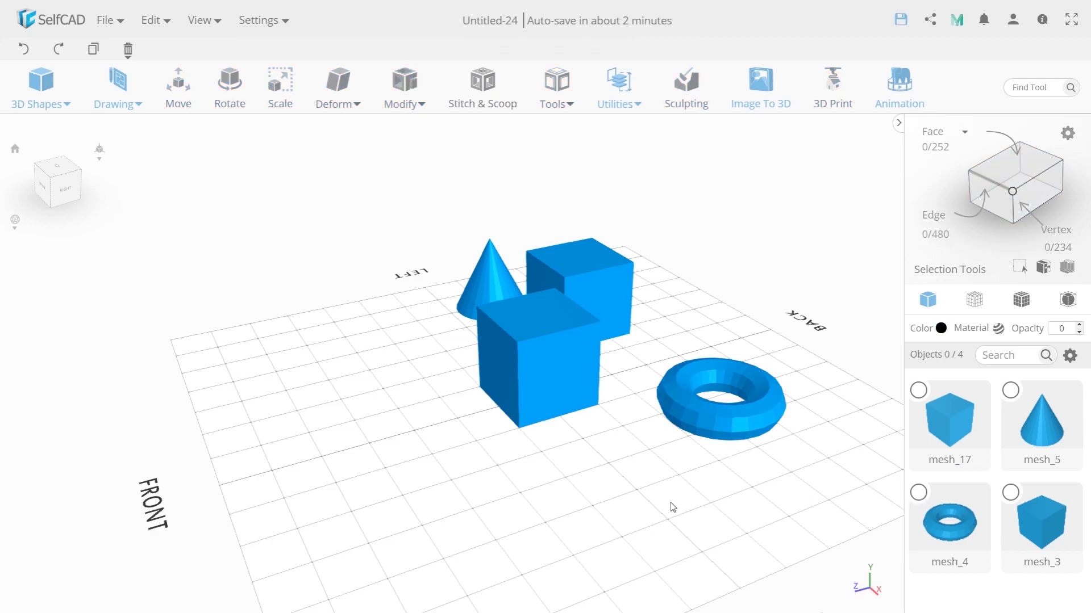
pyautogui.moveTo(672, 507)
pyautogui.mouseDown()
pyautogui.moveTo(424, 506)
pyautogui.moveTo(652, 511)
pyautogui.mouseUp()
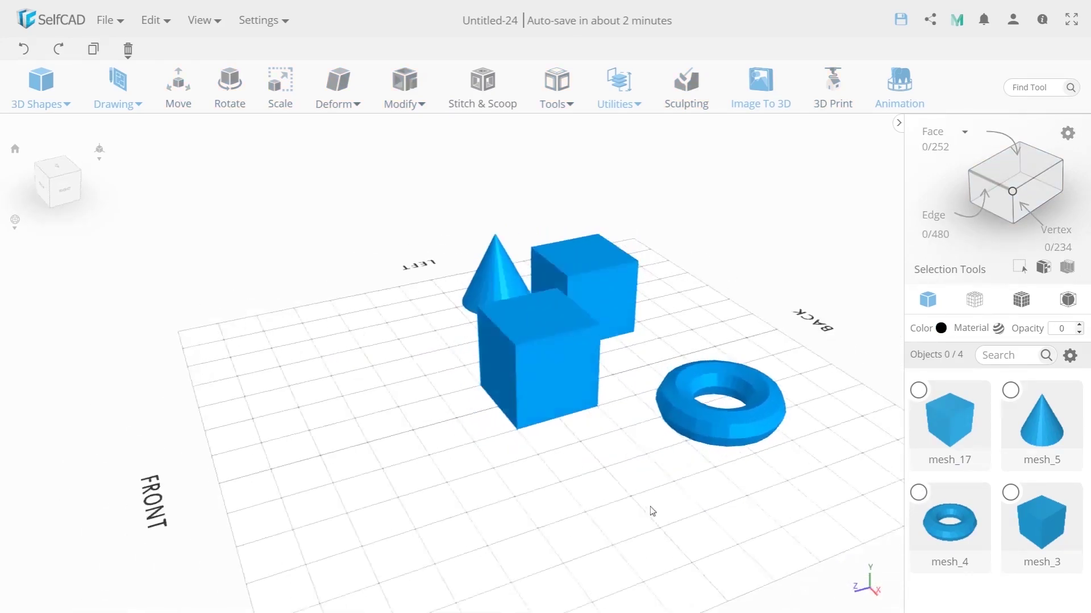
pyautogui.scroll(-3, 653, 508)
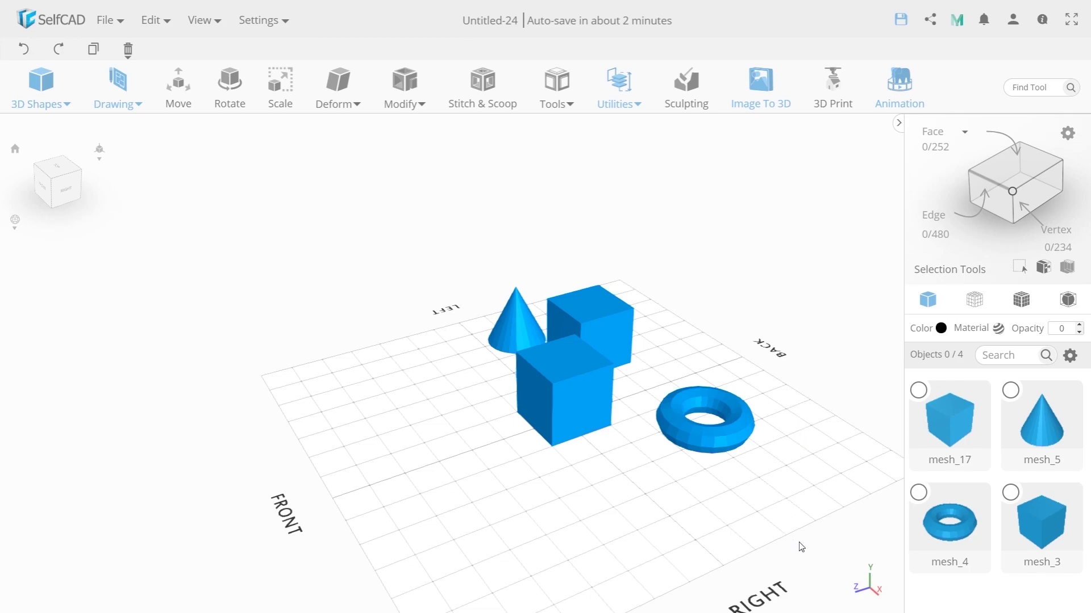
pyautogui.moveTo(815, 512); pyautogui.dragTo(401, 230)
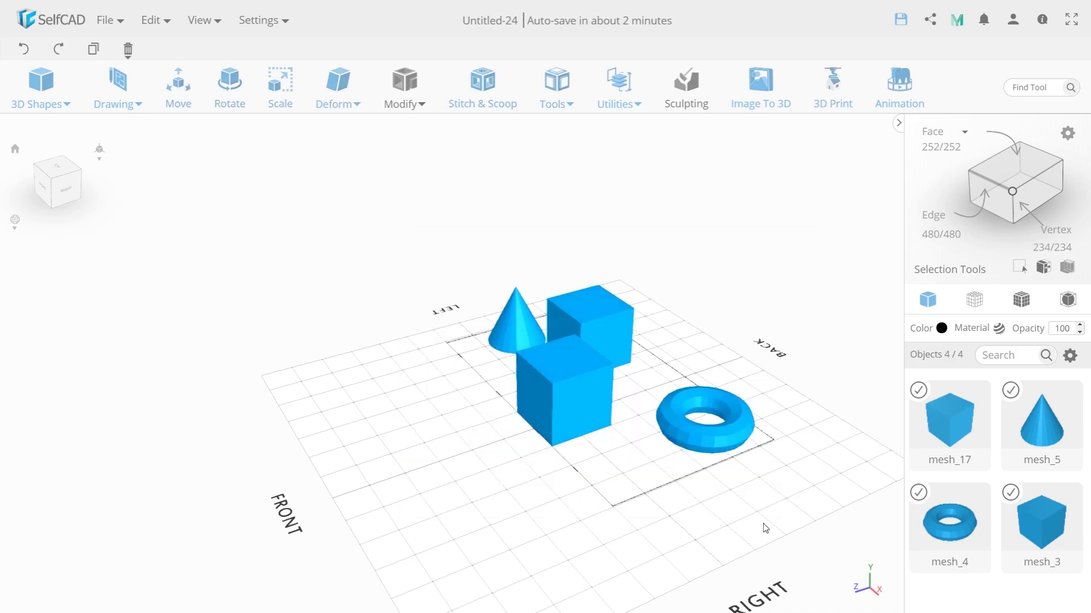
pyautogui.moveTo(765, 529); pyautogui.dragTo(756, 550, button='right')
pyautogui.moveTo(756, 550); pyautogui.dragTo(371, 234)
pyautogui.moveTo(528, 353); pyautogui.dragTo(557, 403, button='right')
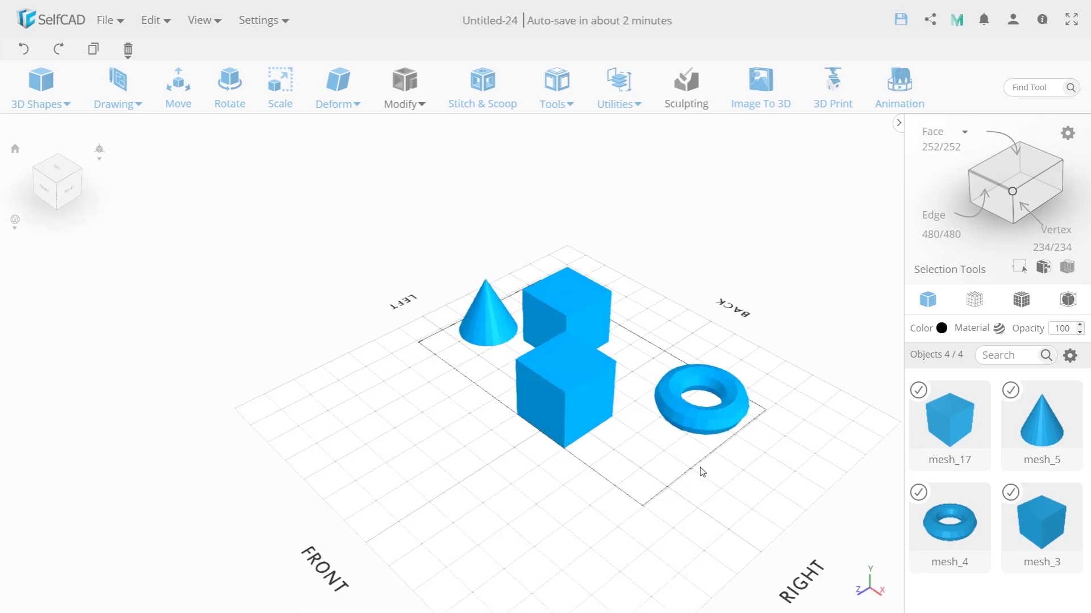
pyautogui.moveTo(761, 504); pyautogui.dragTo(579, 476, button='right')
pyautogui.click(481, 511)
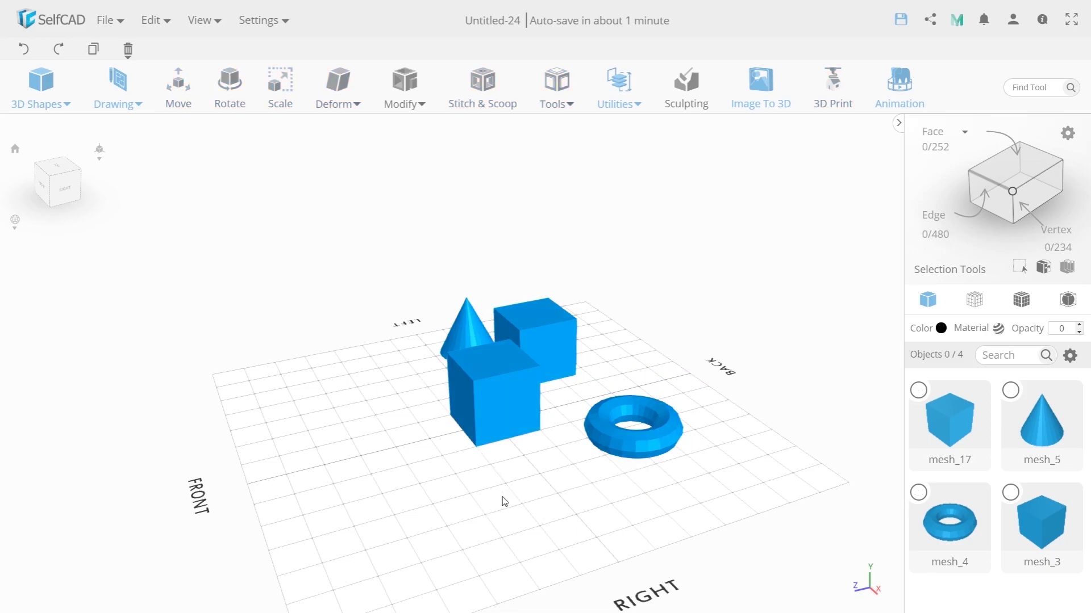
pyautogui.moveTo(440, 463); pyautogui.dragTo(494, 454, button='middle')
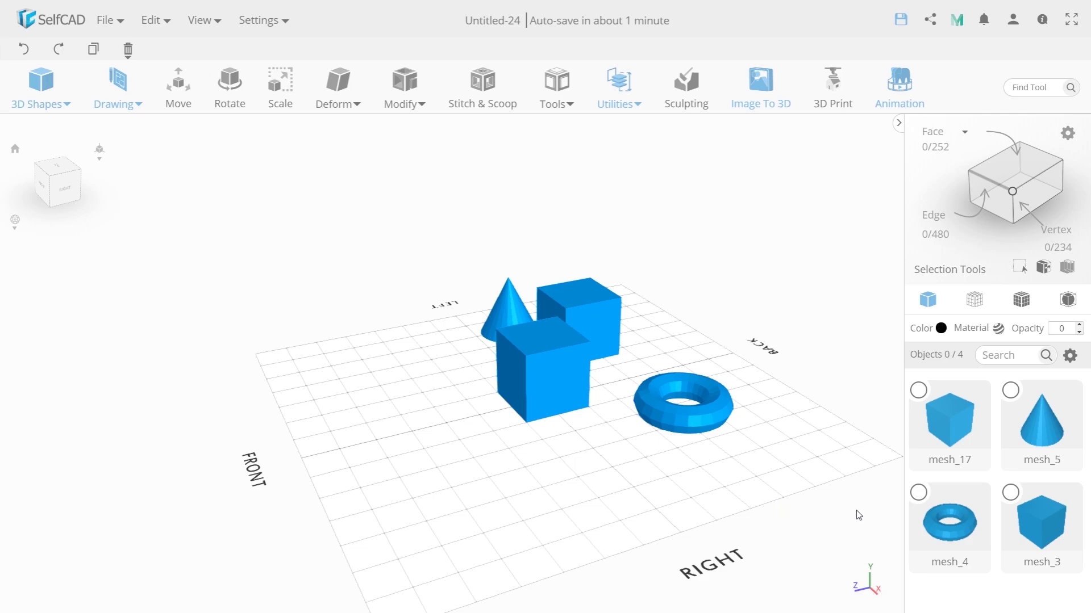
pyautogui.moveTo(383, 231); pyautogui.dragTo(785, 498)
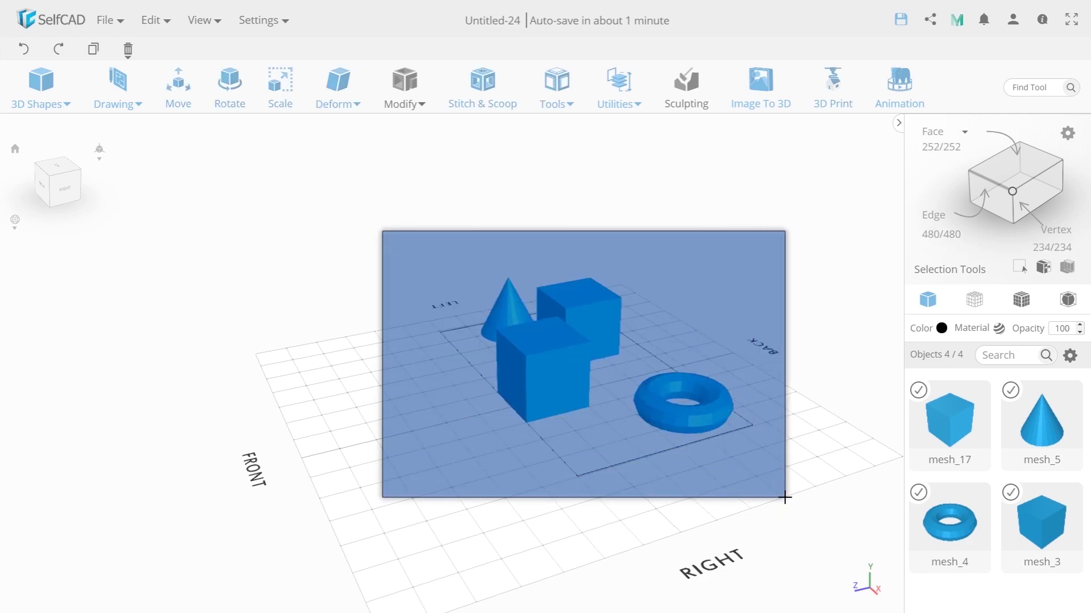
pyautogui.moveTo(785, 498); pyautogui.dragTo(330, 185)
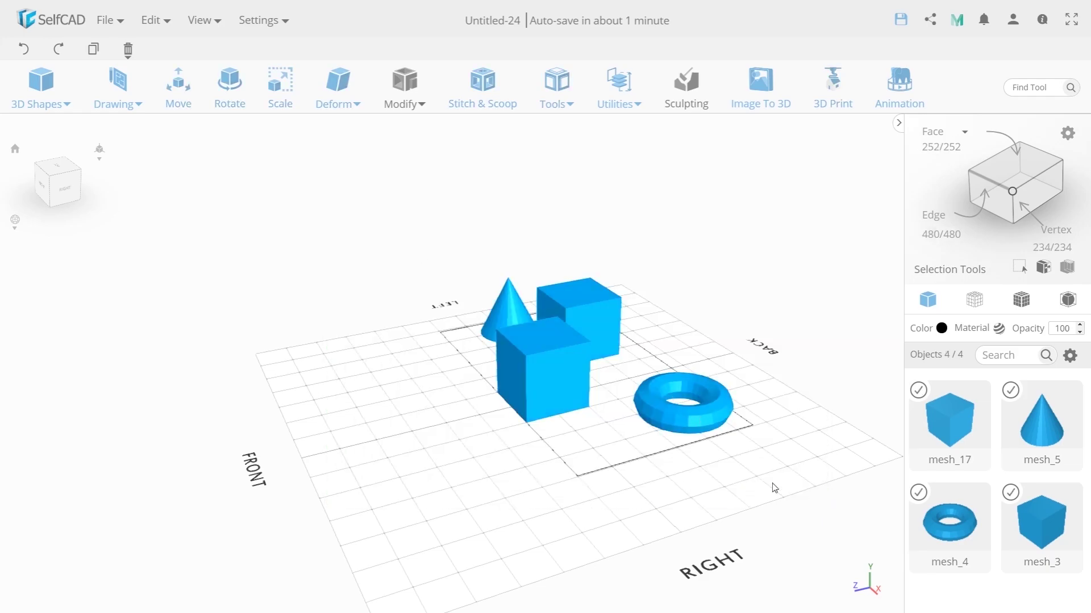
pyautogui.moveTo(775, 487); pyautogui.dragTo(633, 497)
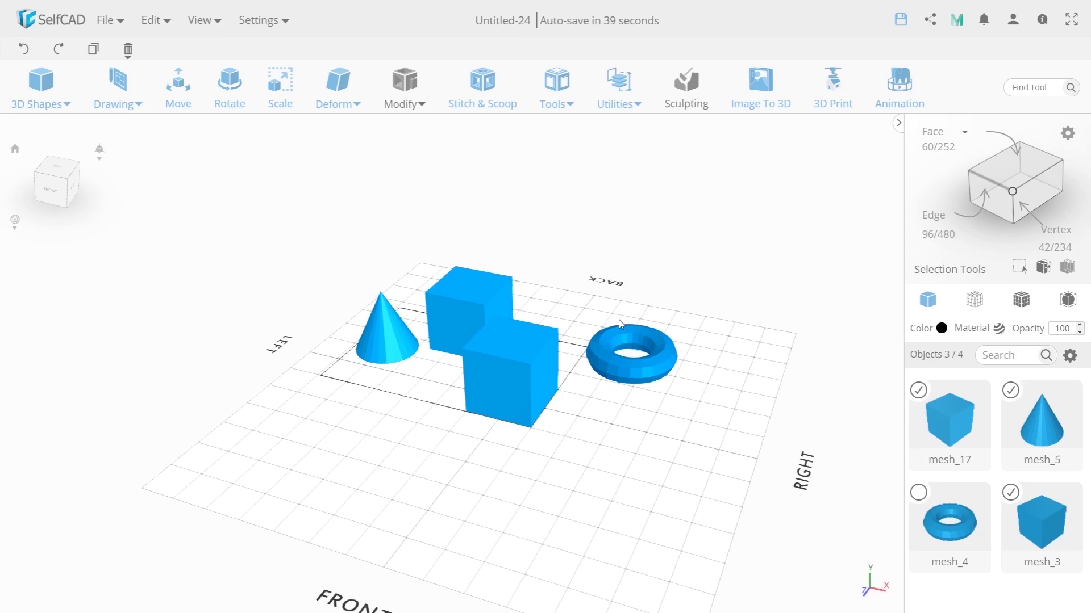
pyautogui.moveTo(710, 431); pyautogui.dragTo(419, 509, button='right')
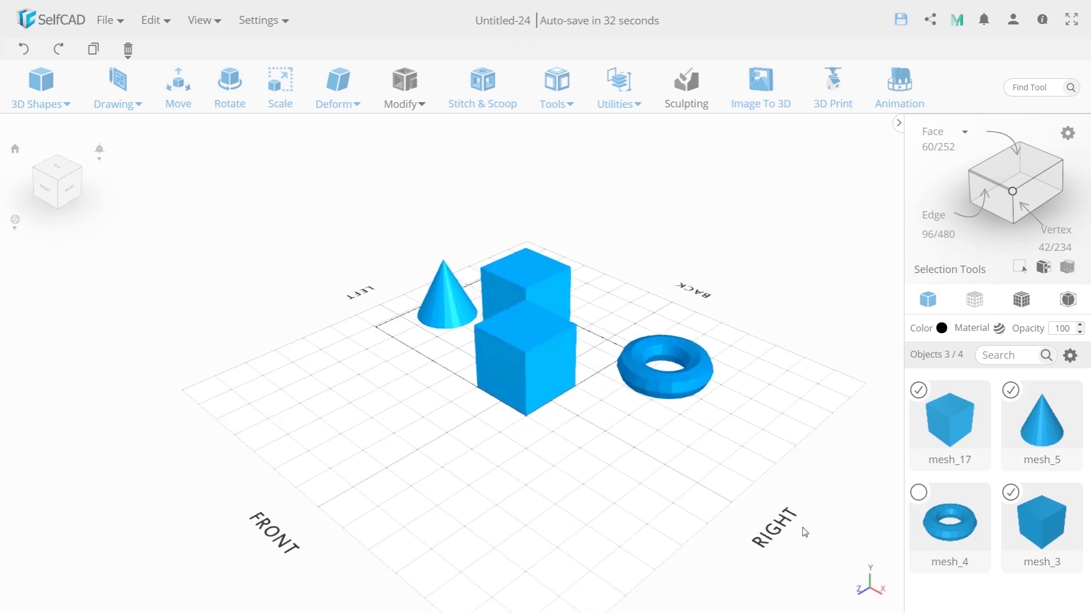
pyautogui.click(605, 490)
pyautogui.moveTo(823, 537); pyautogui.dragTo(445, 181)
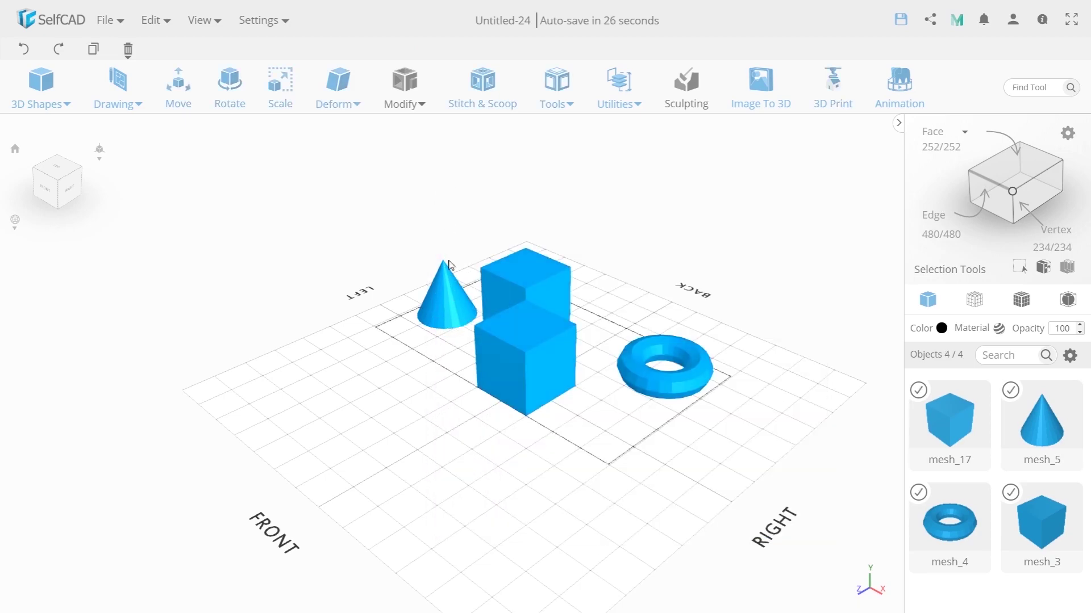
pyautogui.moveTo(374, 369); pyautogui.dragTo(485, 437, button='right')
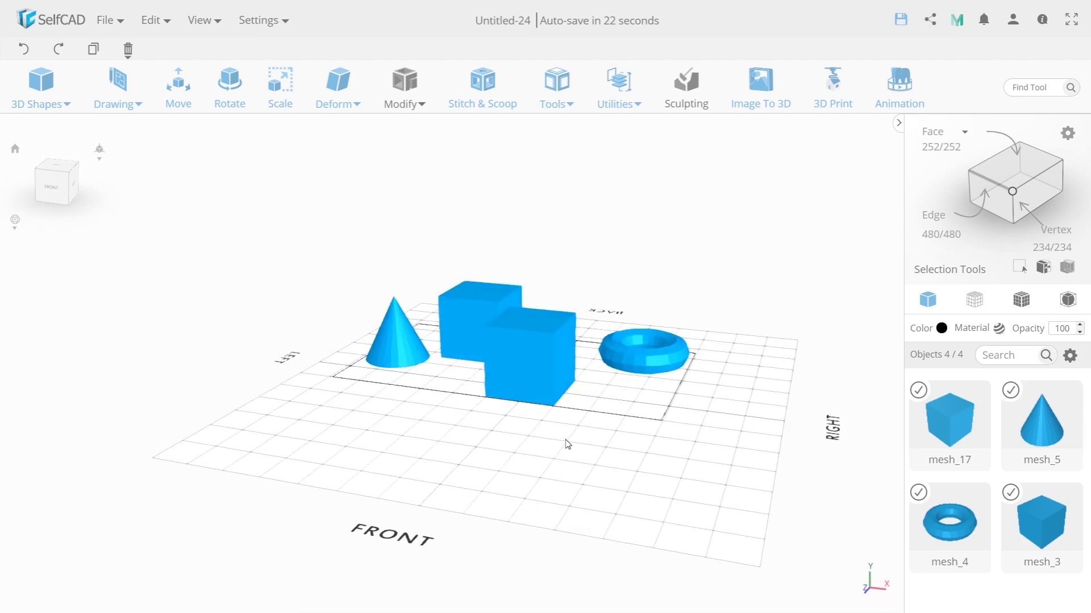
pyautogui.moveTo(749, 414); pyautogui.dragTo(776, 353, button='right')
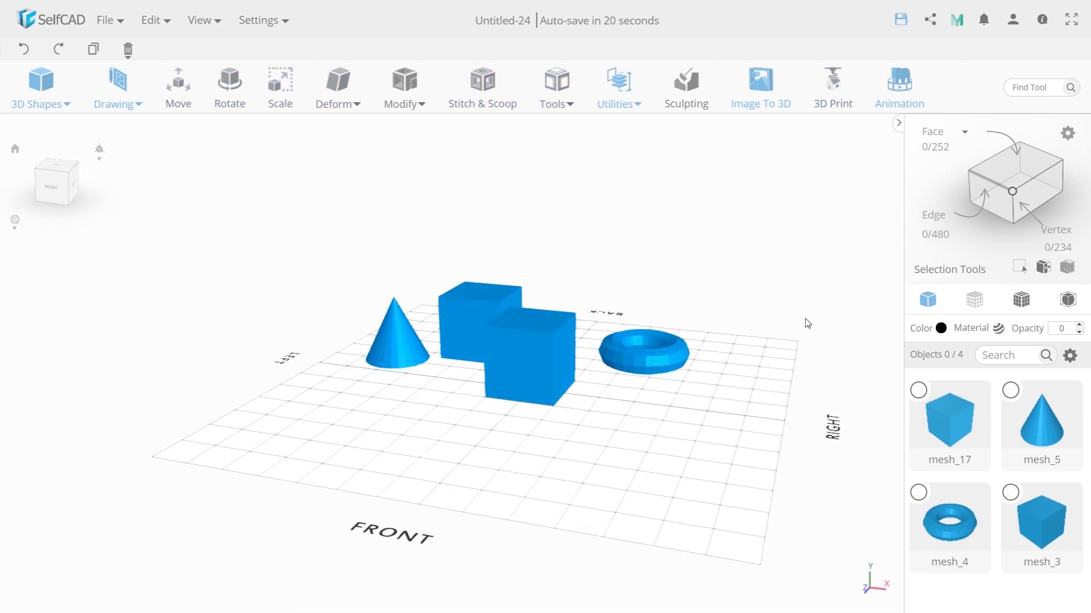
pyautogui.moveTo(807, 323); pyautogui.dragTo(736, 395)
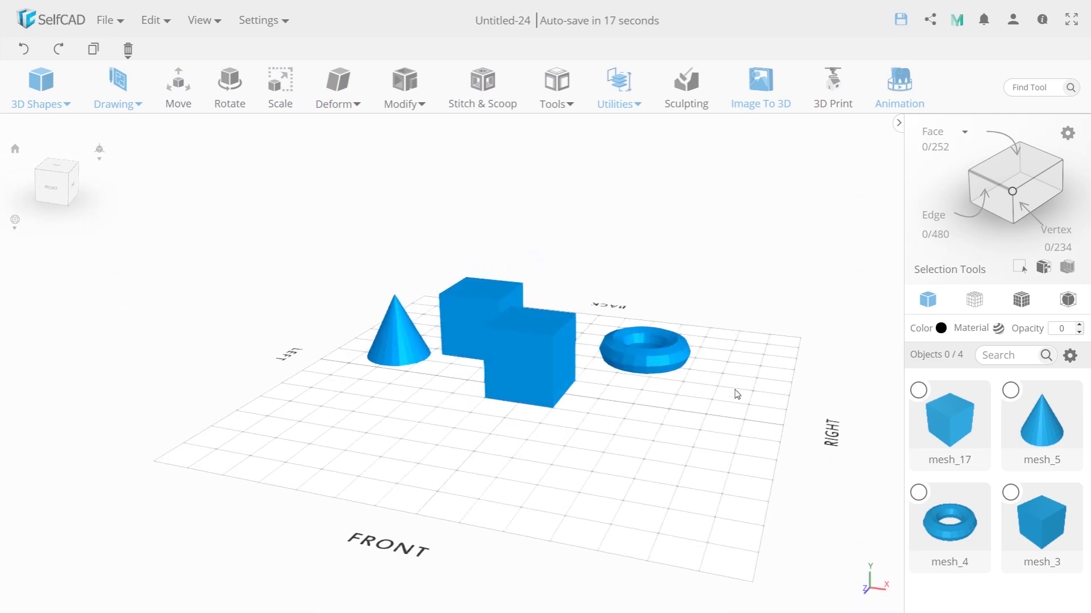
pyautogui.moveTo(580, 455); pyautogui.dragTo(672, 460)
pyautogui.moveTo(711, 422); pyautogui.dragTo(572, 409)
# Select the front cube mesh_17 and choose Hide from the Objects panel gear menu.
pyautogui.click(1076, 358)
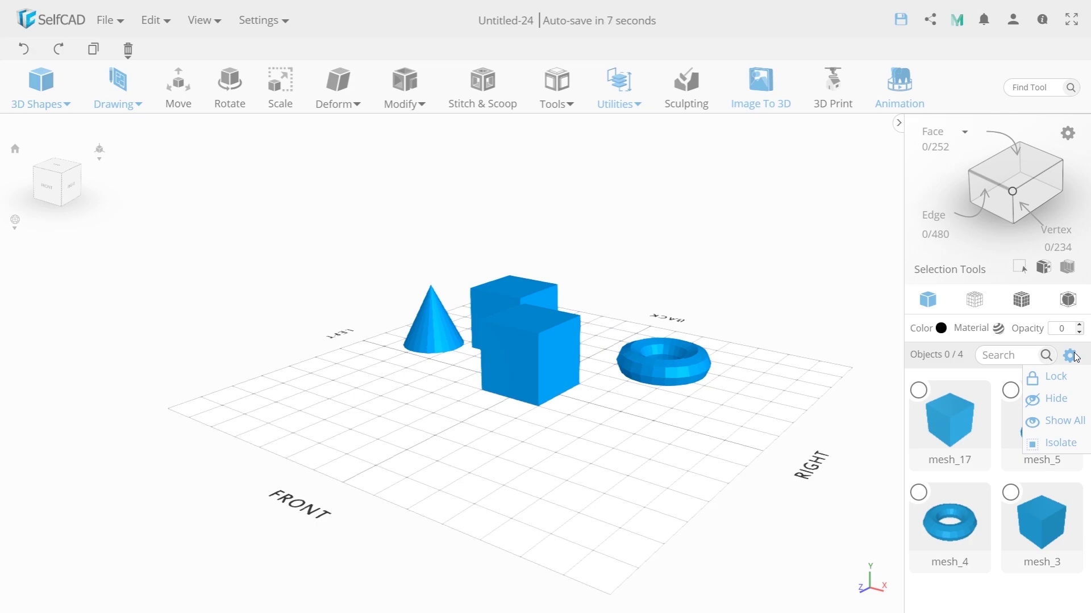
pyautogui.moveTo(776, 362); pyautogui.dragTo(726, 354)
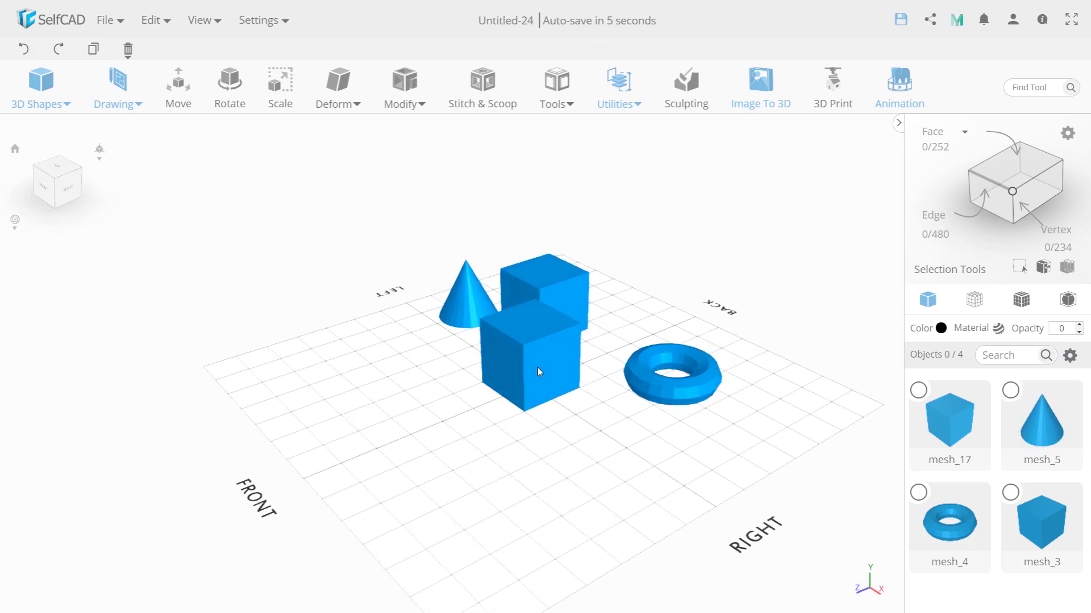
pyautogui.click(523, 348)
pyautogui.moveTo(815, 338)
pyautogui.mouseDown()
pyautogui.moveTo(860, 340)
pyautogui.moveTo(832, 343)
pyautogui.mouseUp()
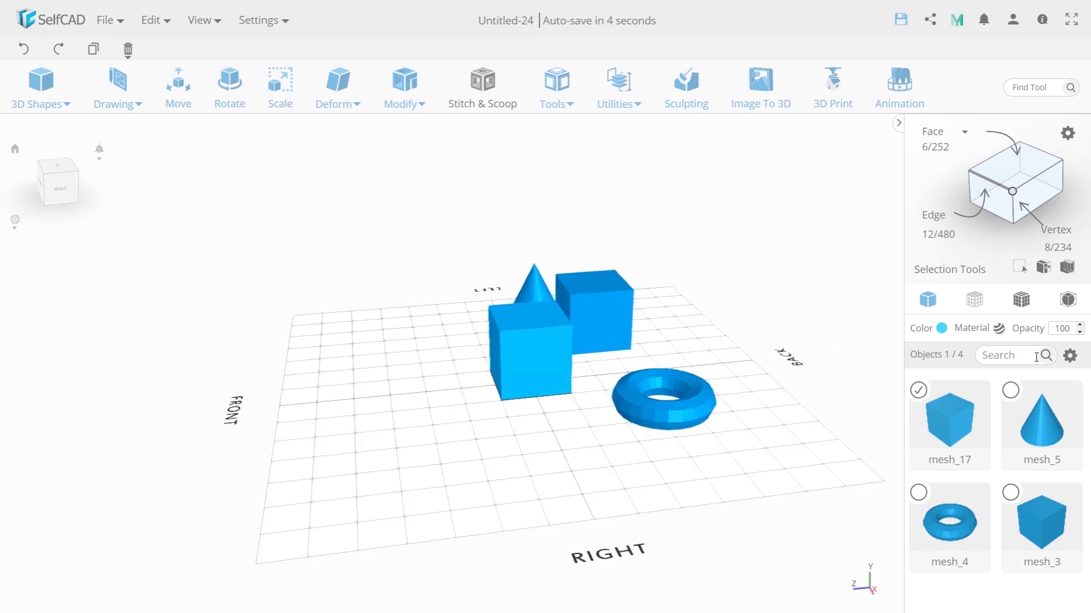
pyautogui.moveTo(1074, 359)
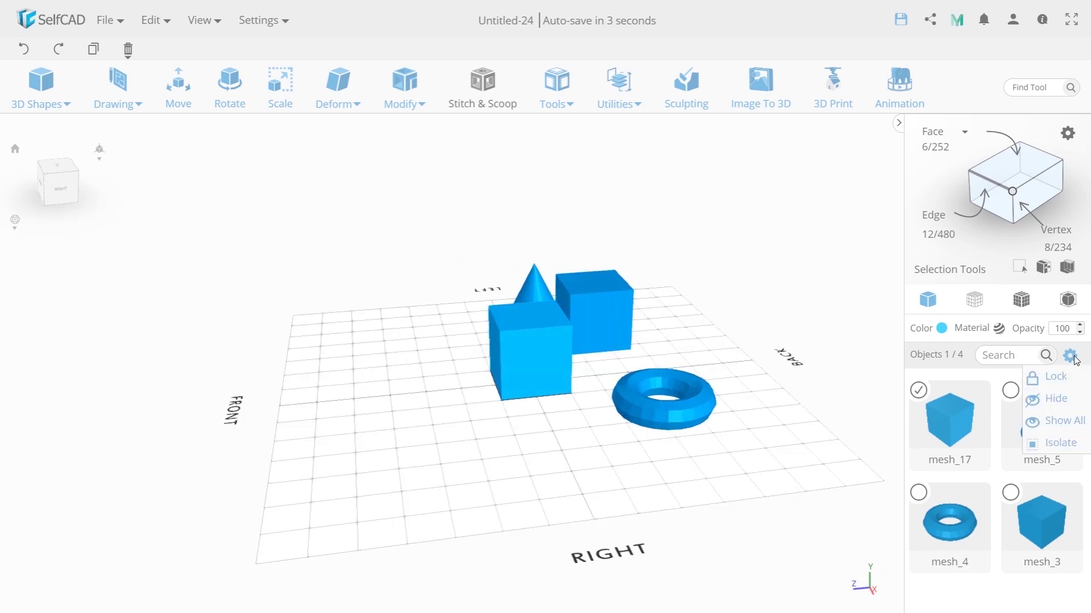
pyautogui.click(1073, 405)
pyautogui.moveTo(518, 445); pyautogui.dragTo(518, 412)
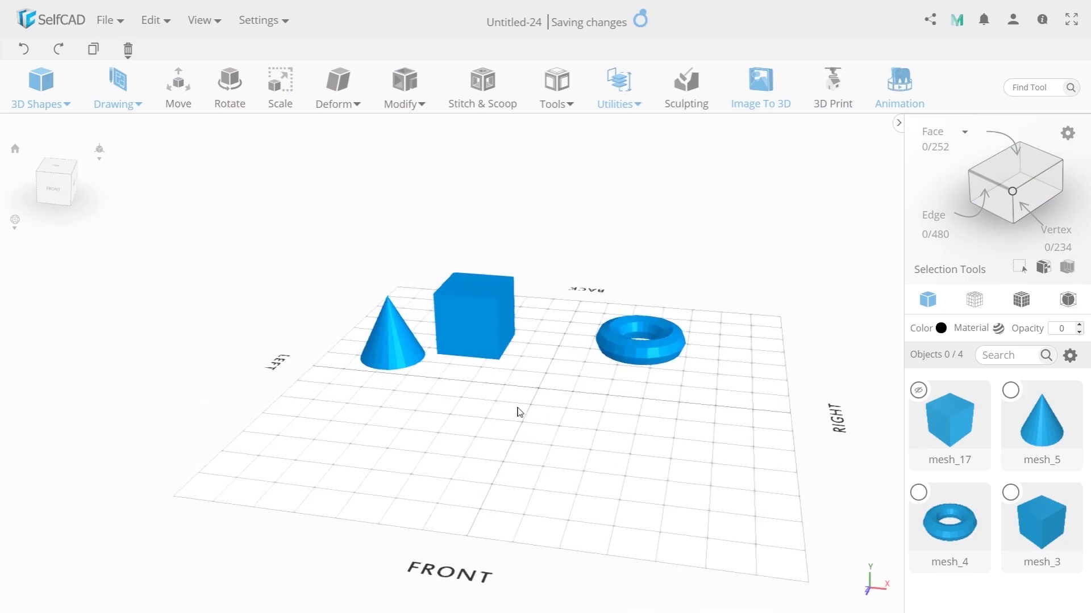
pyautogui.moveTo(683, 425); pyautogui.dragTo(532, 379)
pyautogui.moveTo(707, 455); pyautogui.dragTo(602, 467)
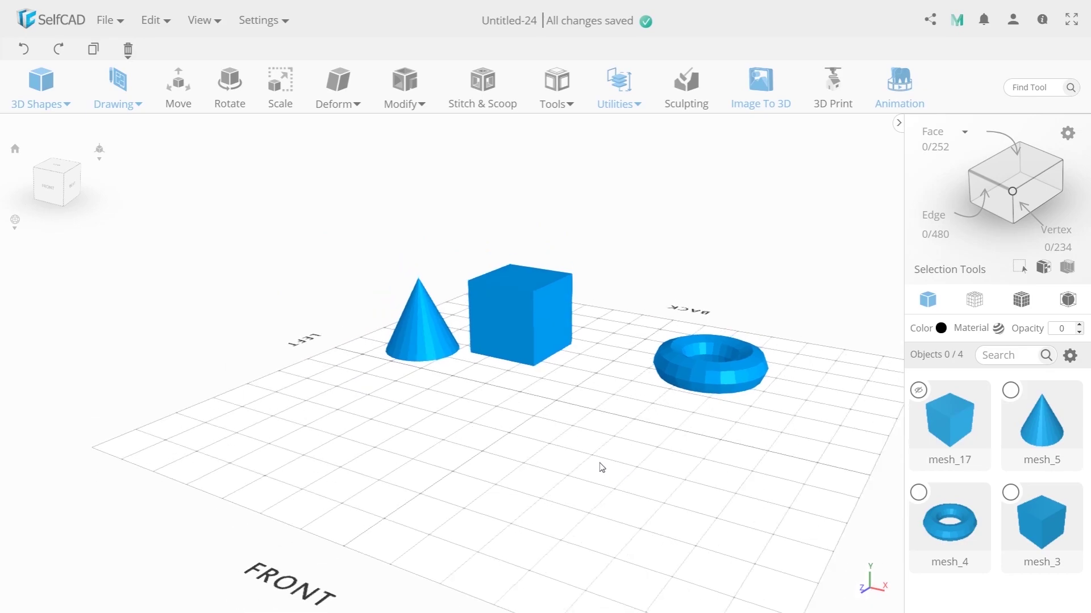
# Unhide cube mesh_17, then lock it from the gear menu.
pyautogui.click(919, 391)
pyautogui.moveTo(758, 438); pyautogui.dragTo(477, 437)
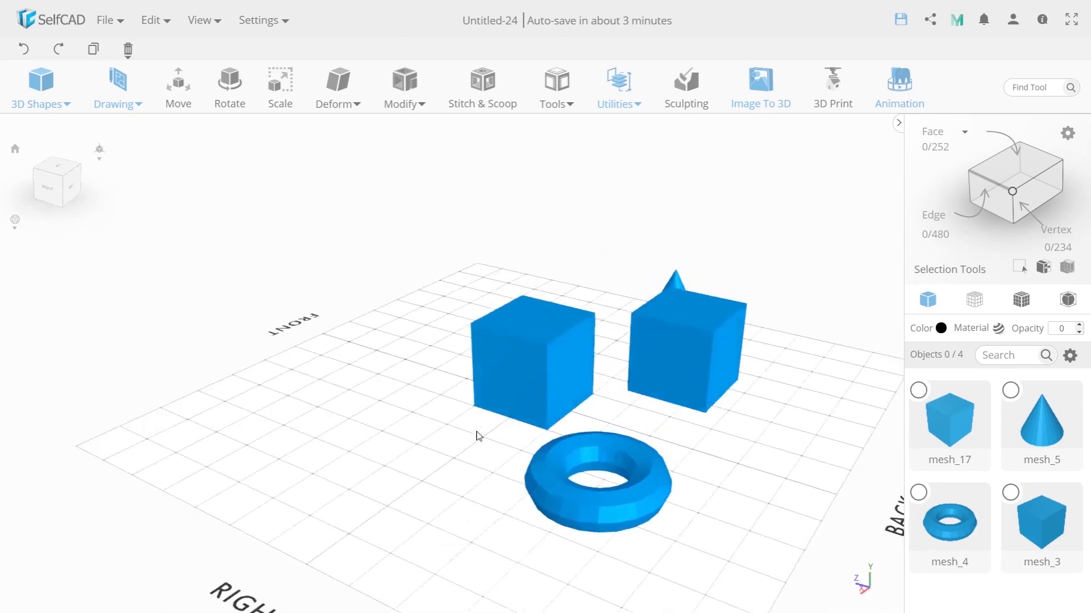
pyautogui.click(524, 380)
pyautogui.click(1070, 356)
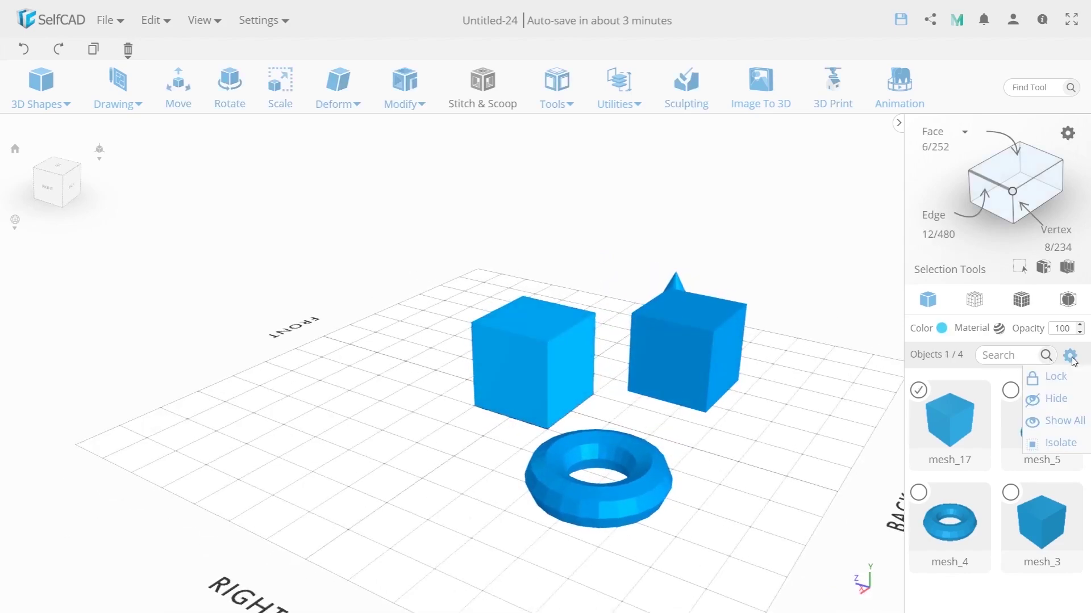
pyautogui.click(1066, 384)
# Box-select the shapes to confirm the locked cube is skipped, then deselect everything.
pyautogui.moveTo(448, 453); pyautogui.dragTo(625, 419)
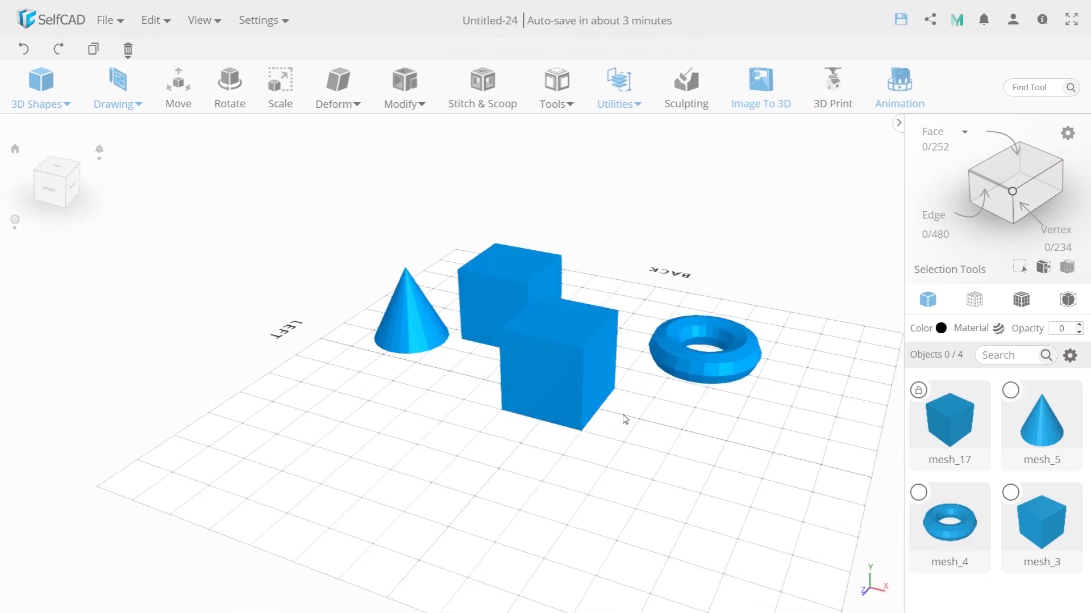
pyautogui.click(534, 317)
pyautogui.moveTo(677, 453); pyautogui.dragTo(587, 376)
pyautogui.moveTo(670, 418); pyautogui.dragTo(486, 344)
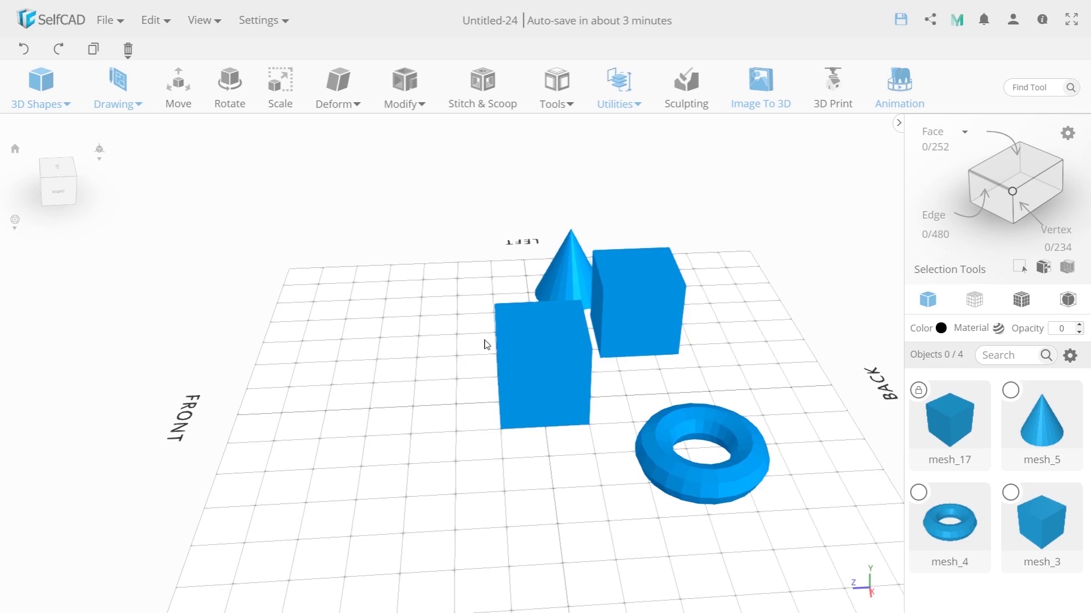
pyautogui.moveTo(359, 425); pyautogui.dragTo(409, 303)
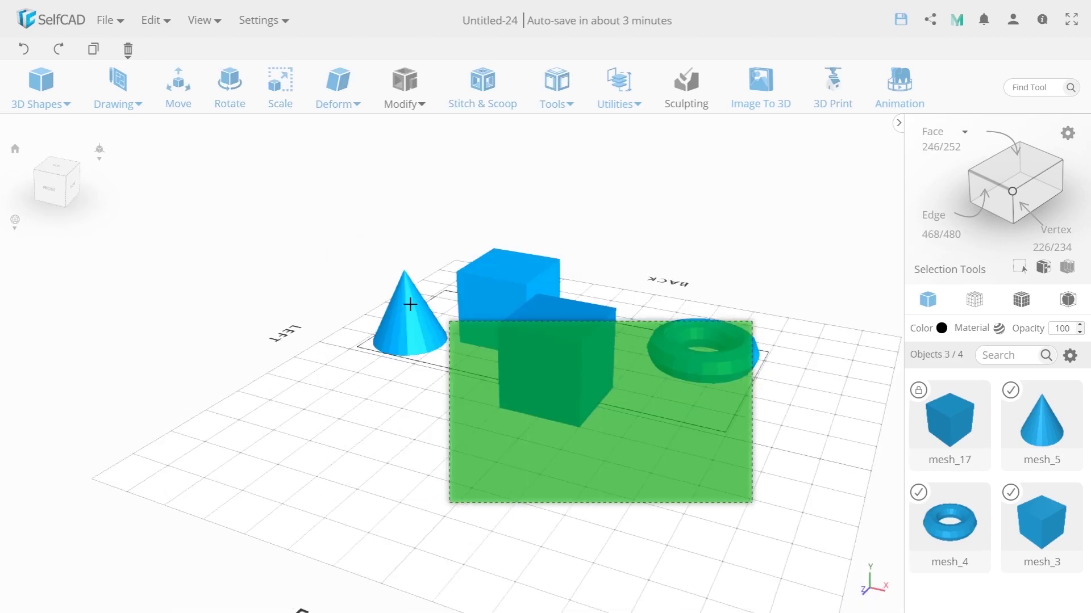
pyautogui.moveTo(784, 478); pyautogui.dragTo(427, 279)
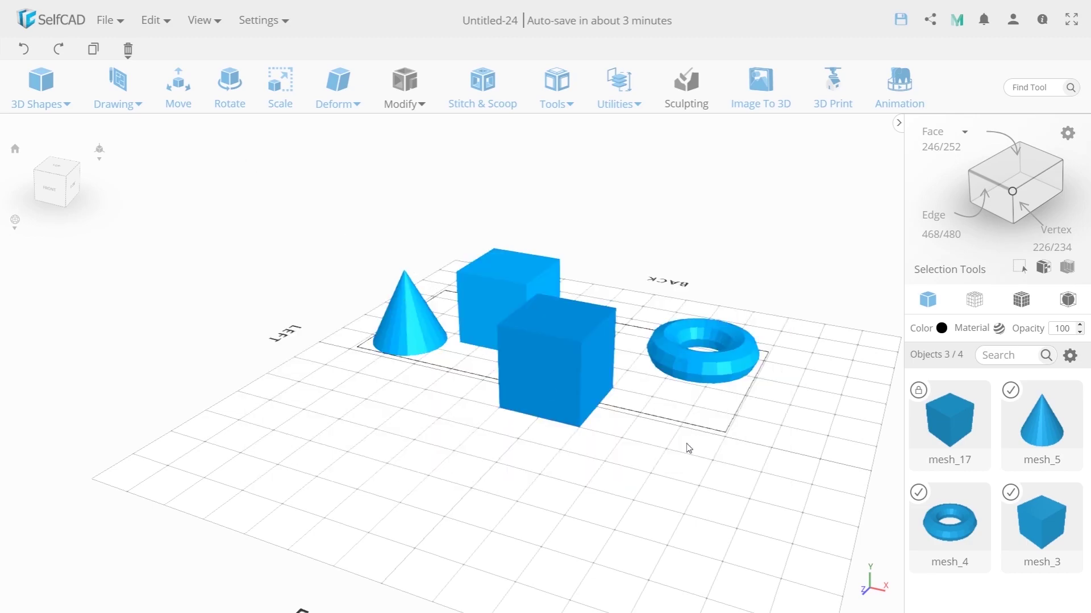
pyautogui.click(637, 479)
pyautogui.moveTo(829, 454); pyautogui.dragTo(703, 479, button='right')
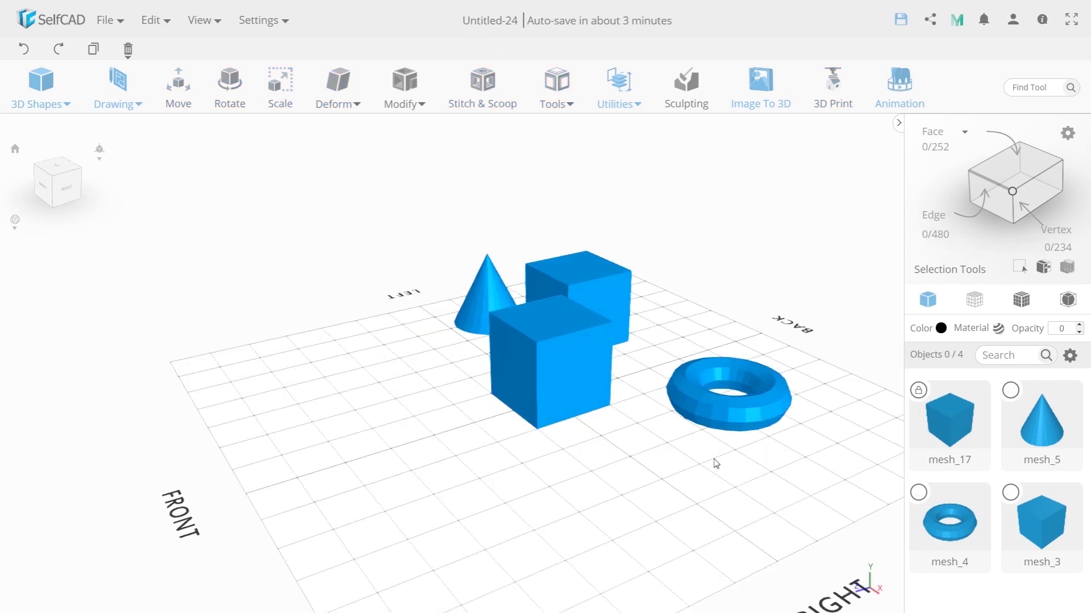
pyautogui.moveTo(421, 455); pyautogui.dragTo(469, 421, button='right')
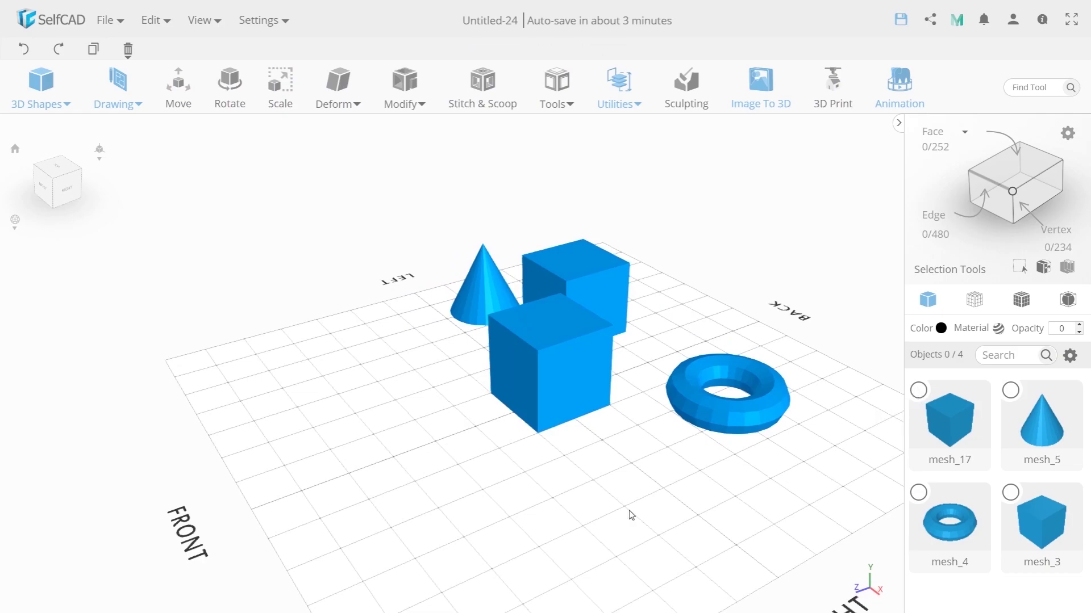
pyautogui.moveTo(631, 516); pyautogui.dragTo(551, 482, button='right')
# Isolate cube mesh_17 by showing only it, hiding the other shapes.
pyautogui.click(554, 409)
pyautogui.moveTo(670, 489); pyautogui.dragTo(454, 484, button='right')
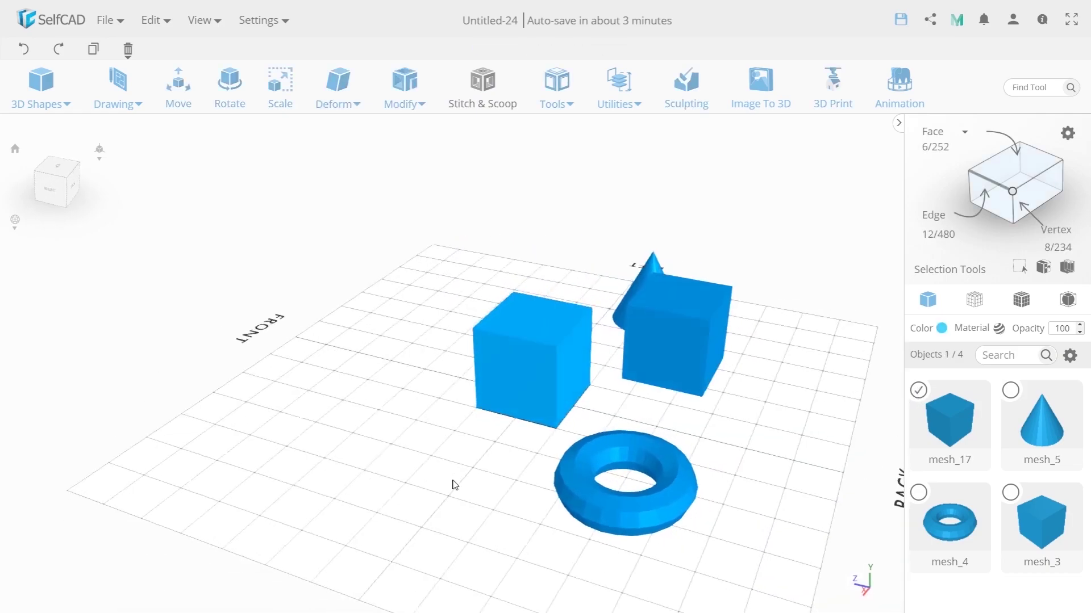
pyautogui.click(1071, 355)
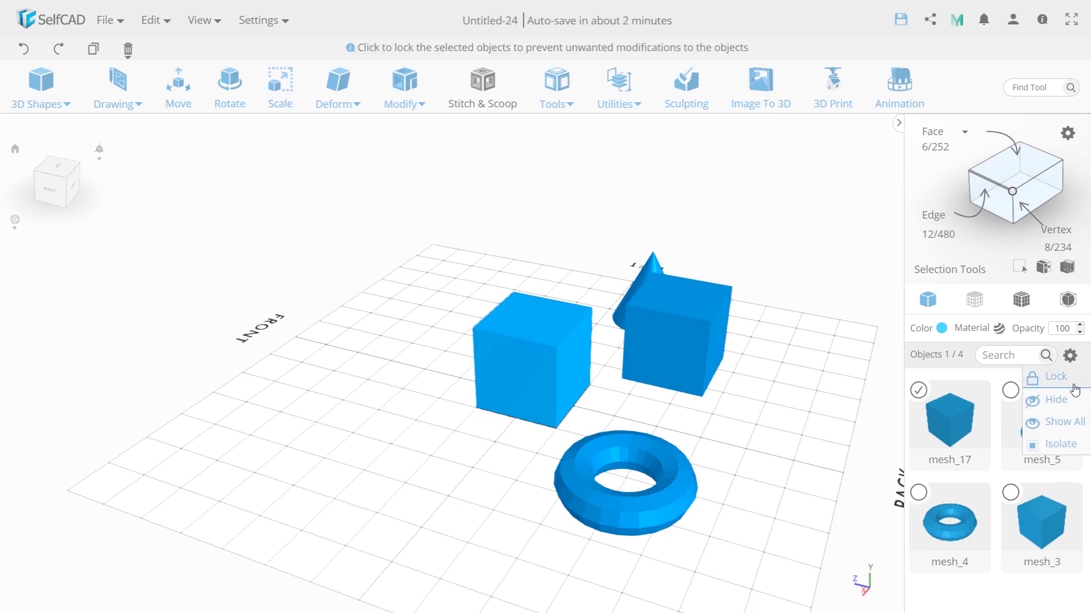
pyautogui.click(1059, 449)
pyautogui.moveTo(598, 467); pyautogui.dragTo(173, 418, button='right')
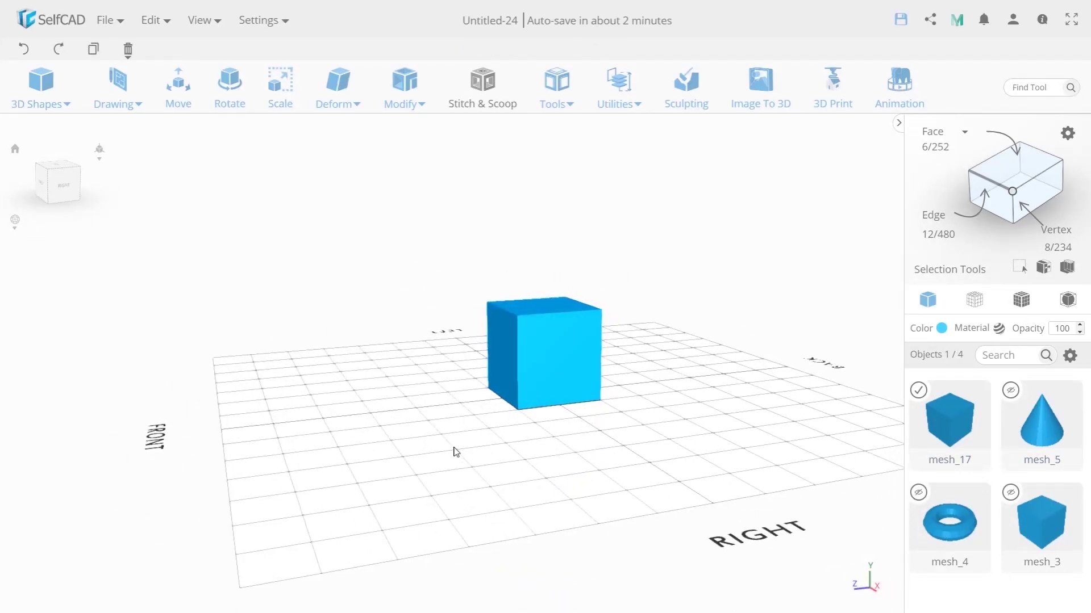
pyautogui.moveTo(456, 452); pyautogui.dragTo(568, 462, button='right')
pyautogui.moveTo(758, 414); pyautogui.dragTo(616, 435, button='right')
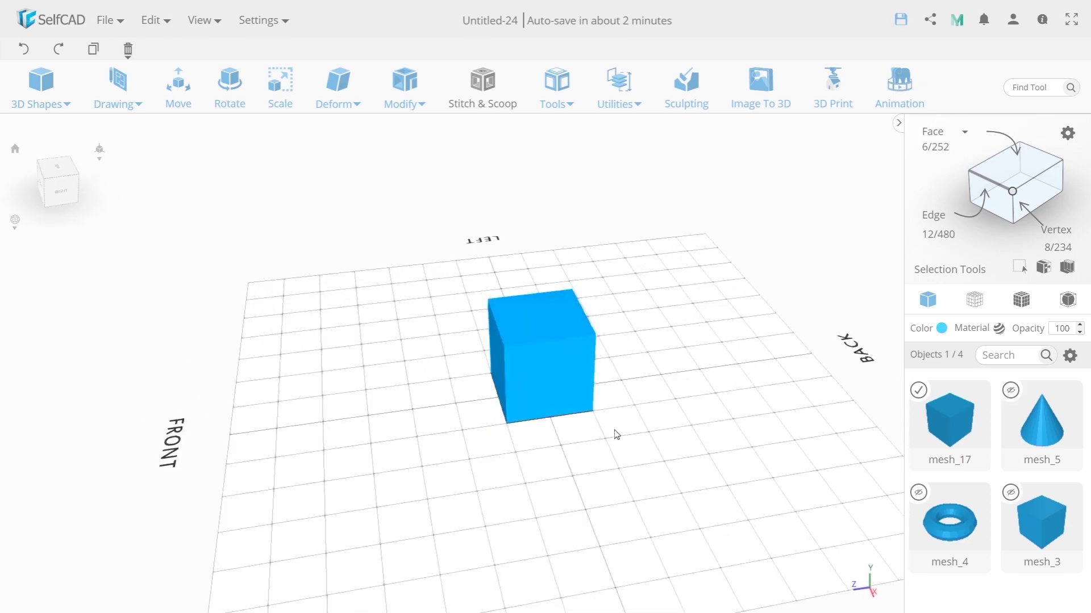
# Choose Show All from the gear menu to unhide every object.
pyautogui.click(1071, 358)
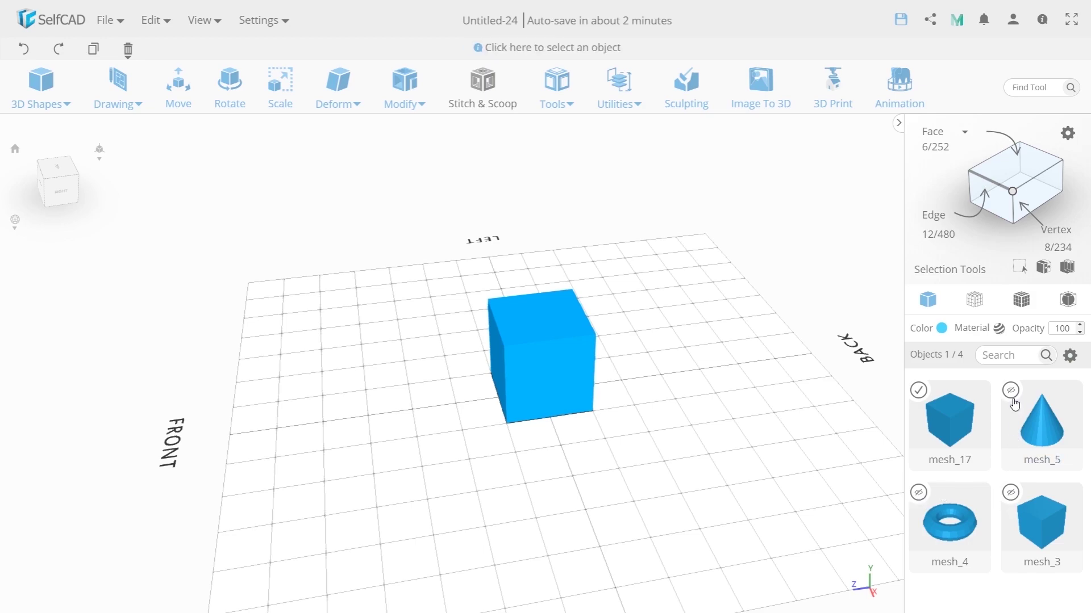
pyautogui.moveTo(1077, 362)
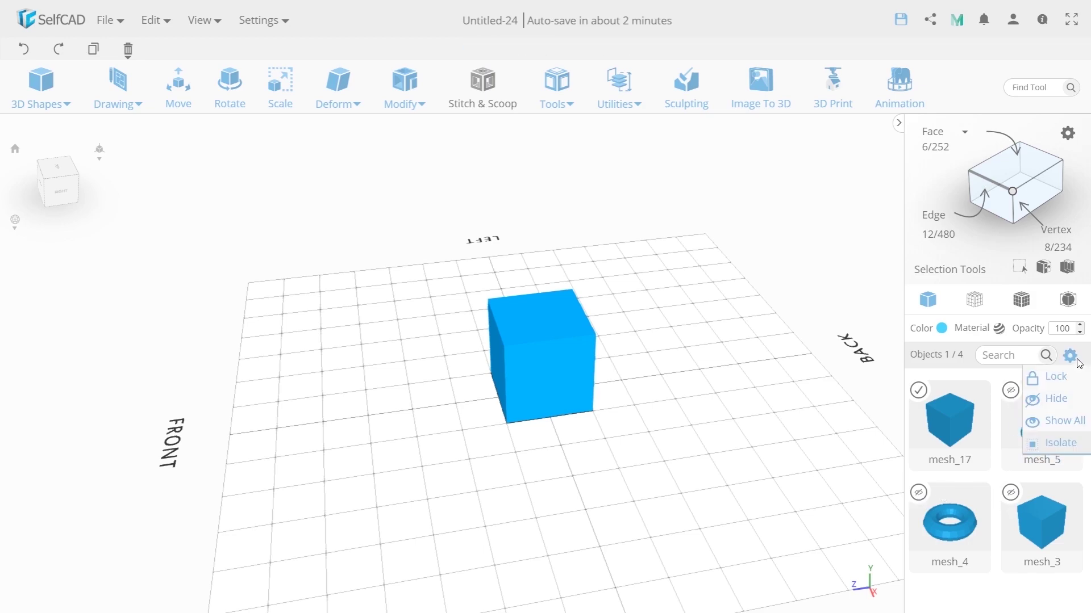
pyautogui.click(1065, 422)
pyautogui.moveTo(852, 423); pyautogui.dragTo(558, 498)
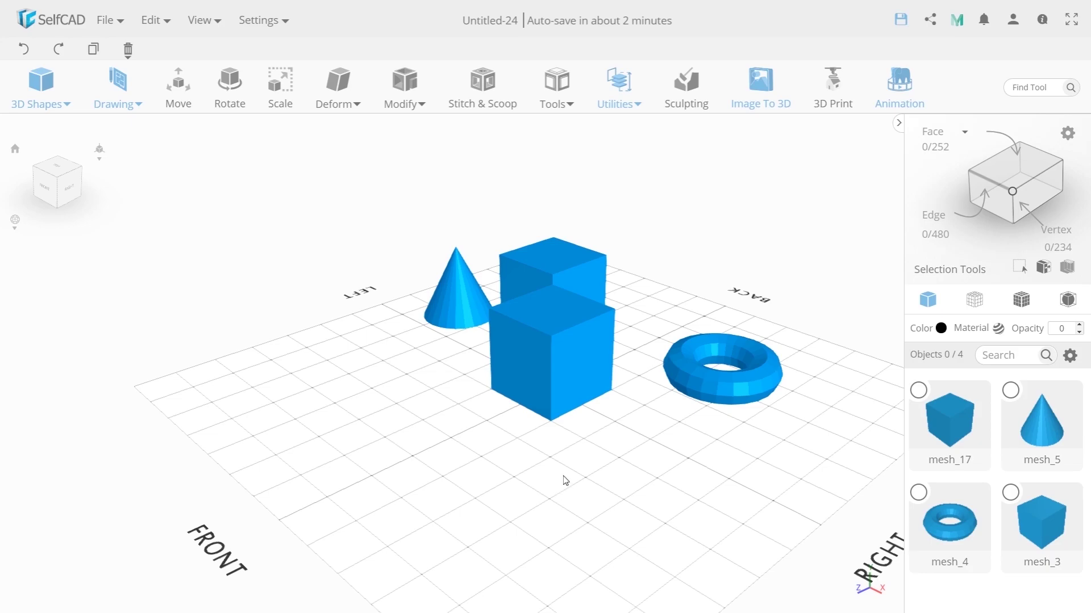
# Select the front cube mesh_17 and open the Move tool for it.
pyautogui.moveTo(654, 474); pyautogui.dragTo(562, 389)
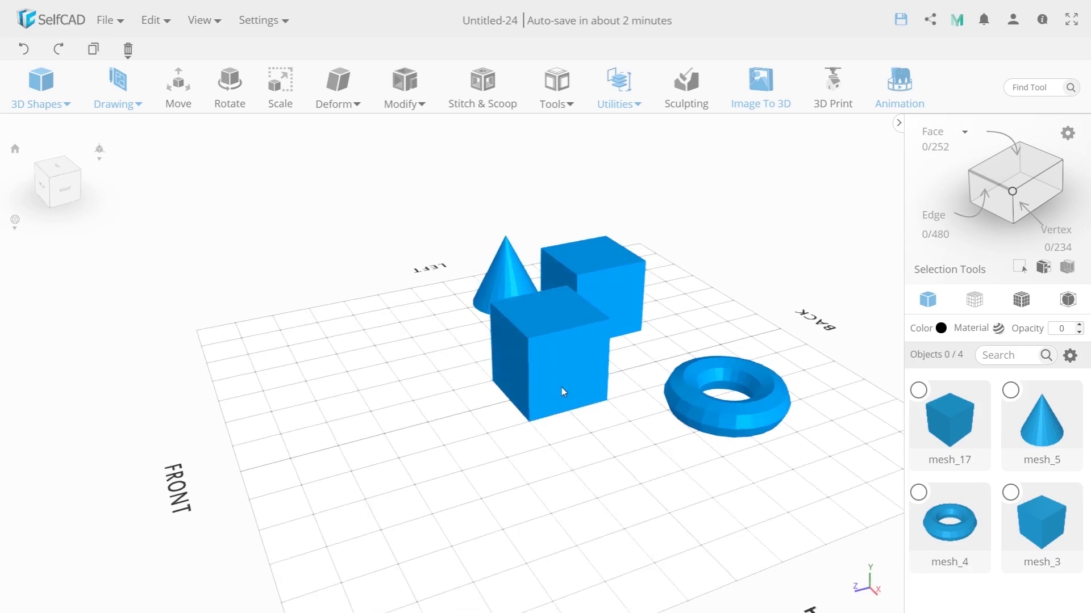
pyautogui.click(563, 390)
pyautogui.moveTo(472, 470); pyautogui.dragTo(375, 459)
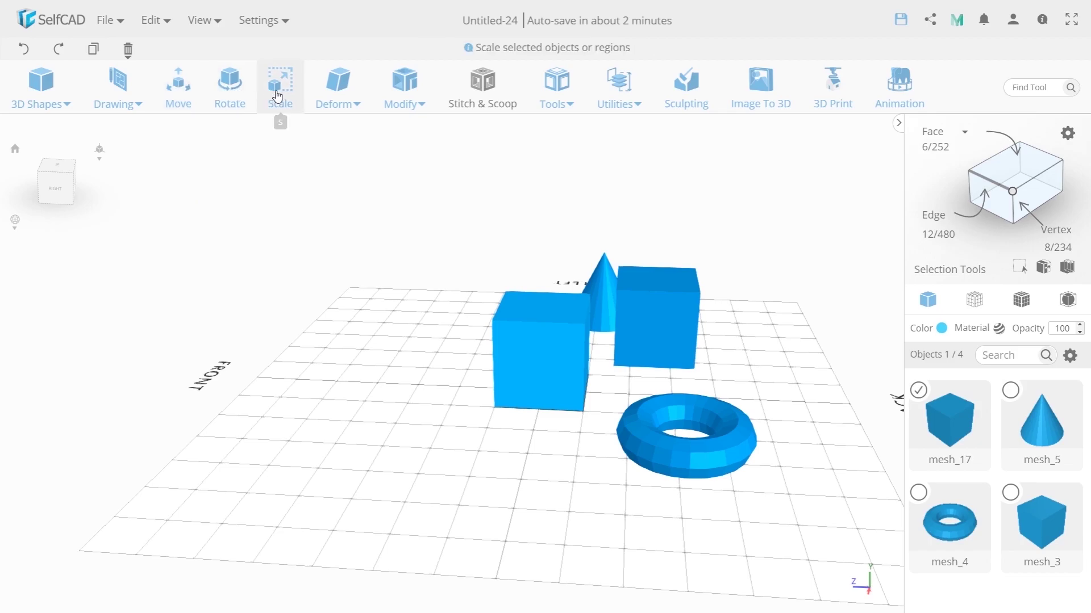
pyautogui.moveTo(318, 242); pyautogui.dragTo(510, 252)
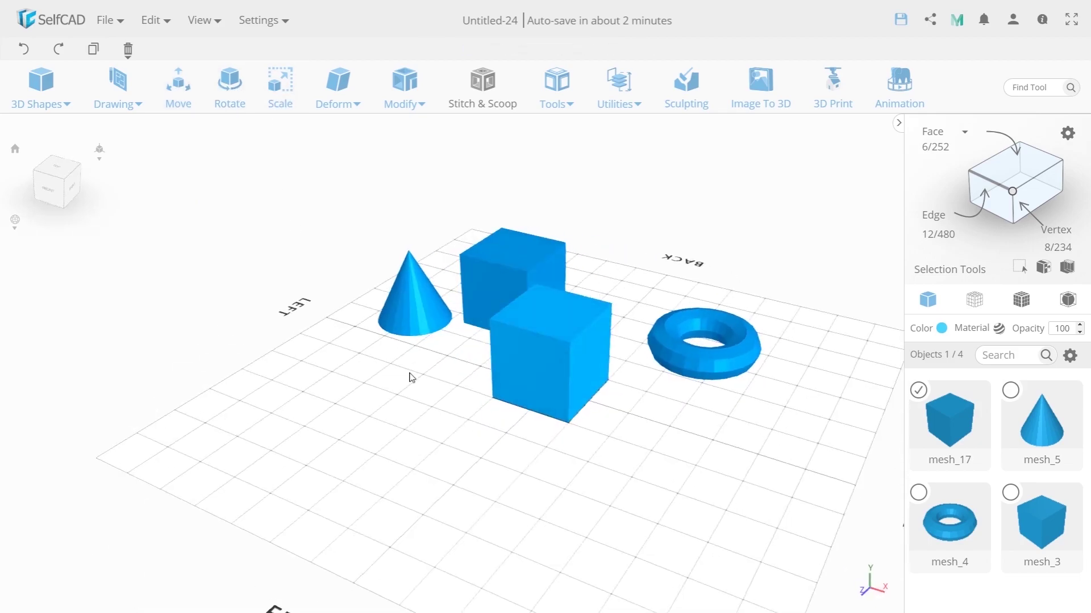
pyautogui.click(182, 87)
# Raise cube mesh_17 off the grid and slide it back against the other cube.
pyautogui.moveTo(518, 441); pyautogui.dragTo(218, 284)
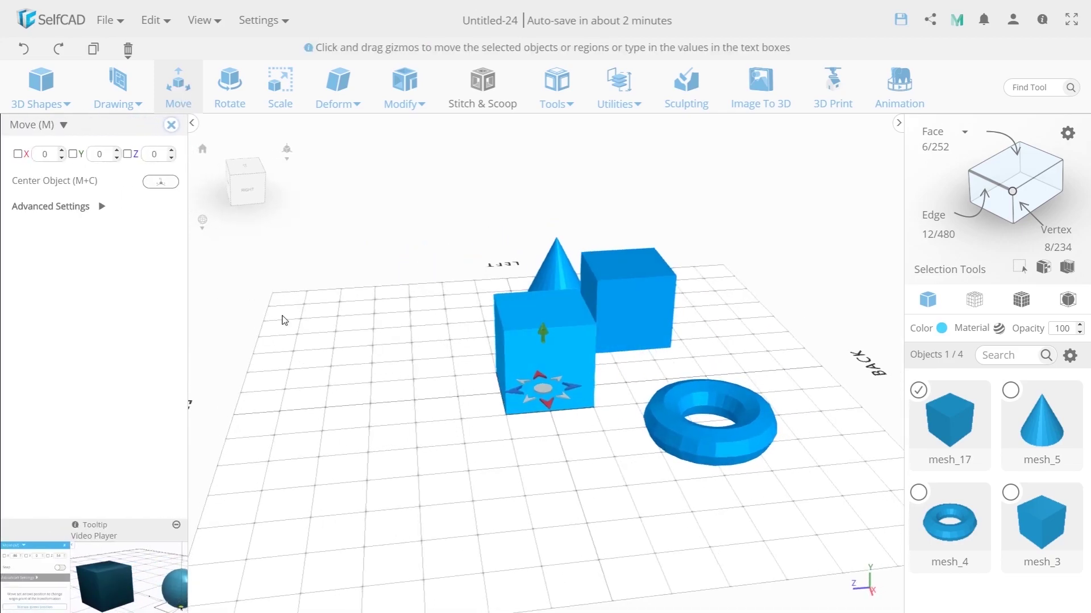
pyautogui.moveTo(282, 316); pyautogui.dragTo(452, 237)
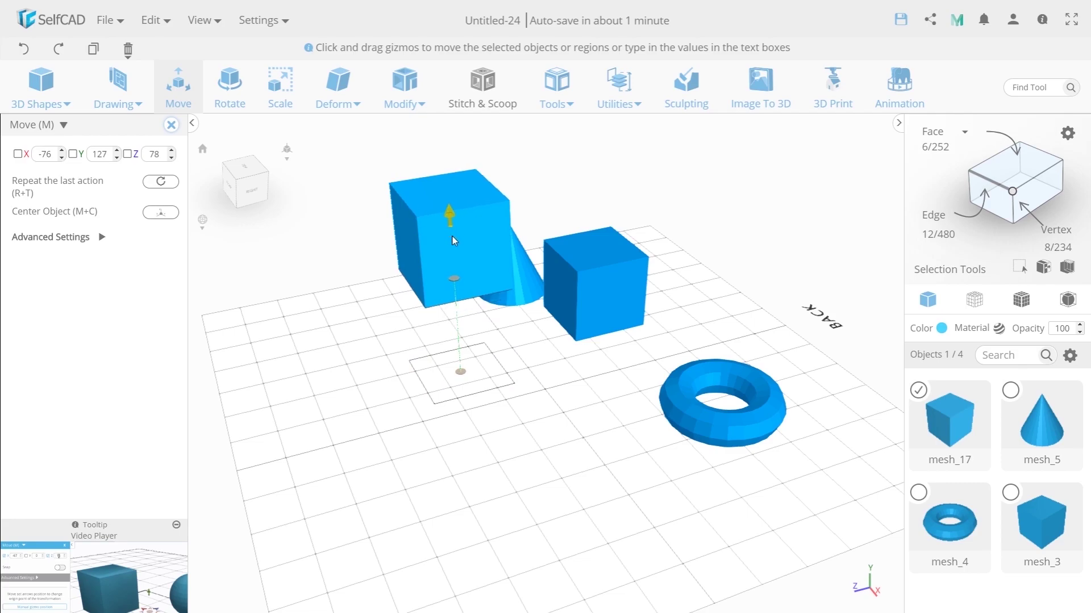
pyautogui.moveTo(488, 398); pyautogui.dragTo(526, 419)
pyautogui.moveTo(481, 371); pyautogui.dragTo(493, 428)
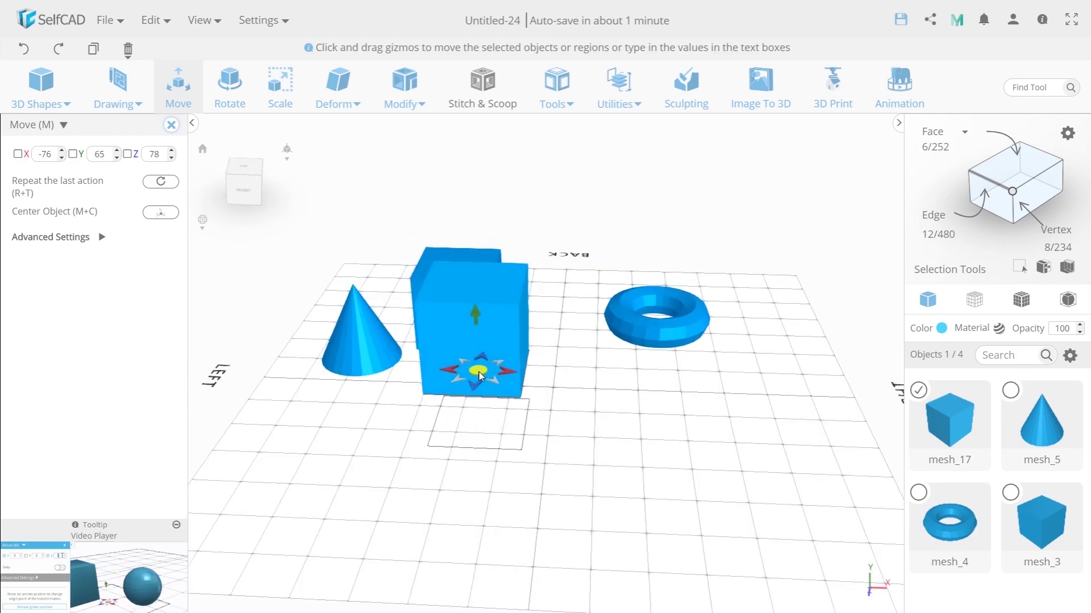
pyautogui.moveTo(479, 375); pyautogui.dragTo(437, 471)
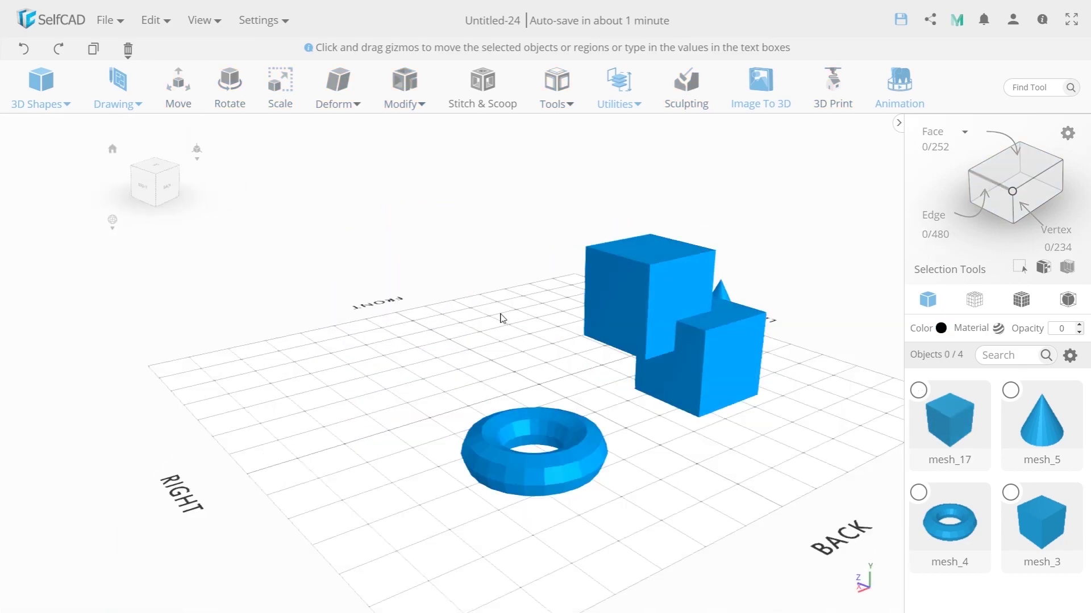
pyautogui.moveTo(503, 317); pyautogui.dragTo(481, 477, button='right')
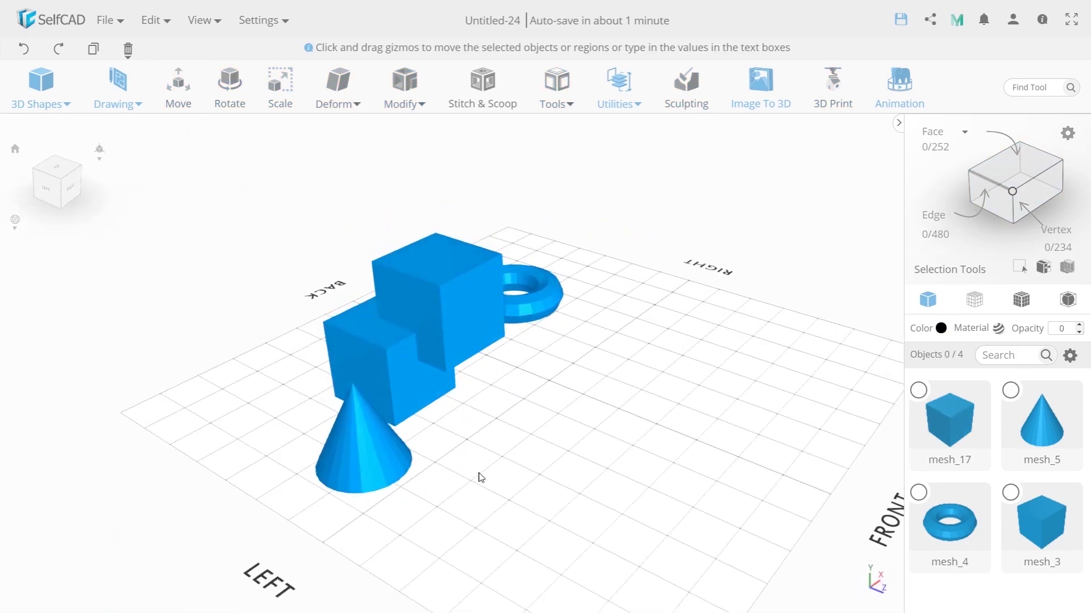
# Rotate the raised cube mesh_17 about its Z axis so it tilts against the other cube.
pyautogui.click(469, 323)
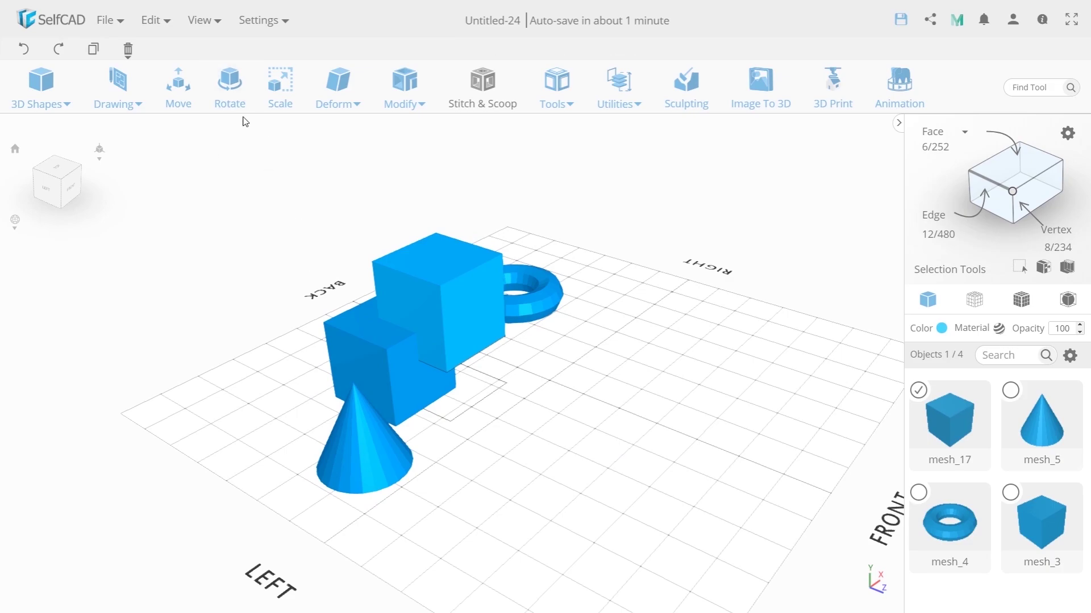
pyautogui.click(230, 85)
pyautogui.moveTo(621, 467); pyautogui.dragTo(447, 279, button='right')
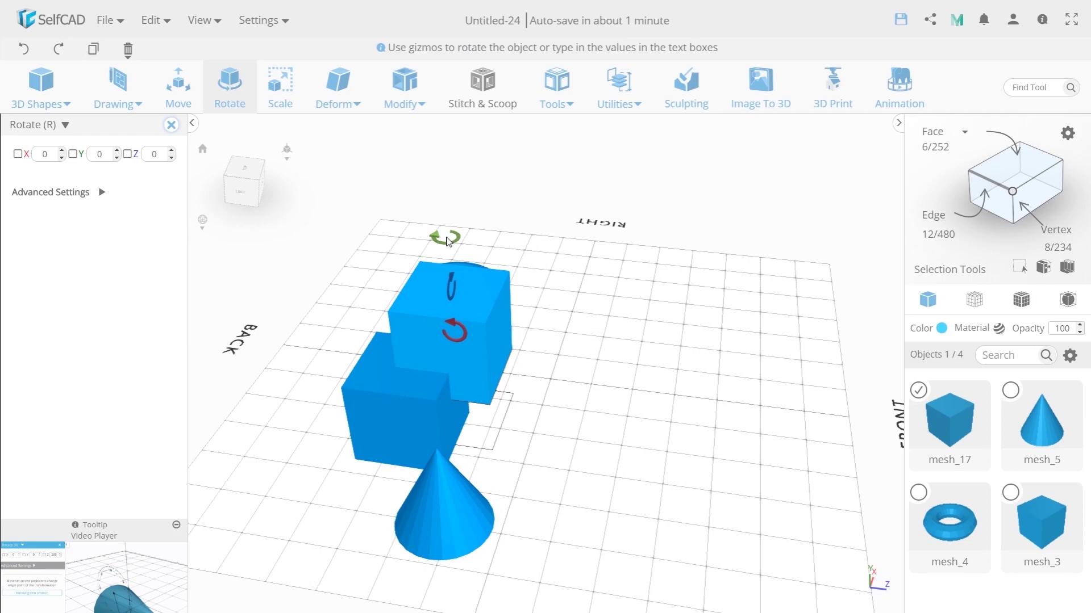
pyautogui.moveTo(447, 241); pyautogui.dragTo(450, 187, button='right')
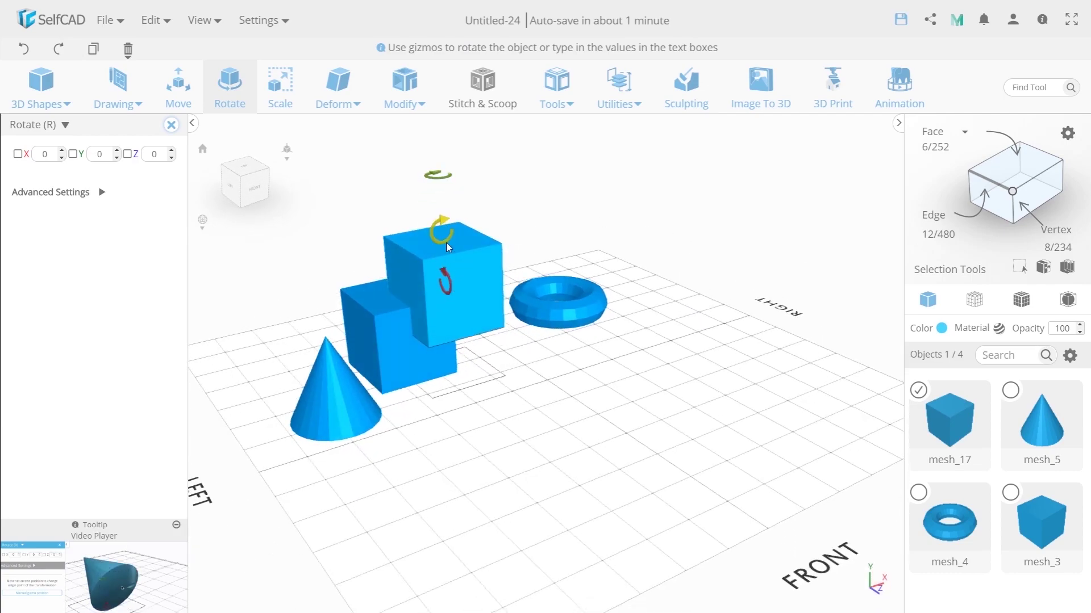
pyautogui.moveTo(447, 245); pyautogui.dragTo(445, 229, button='right')
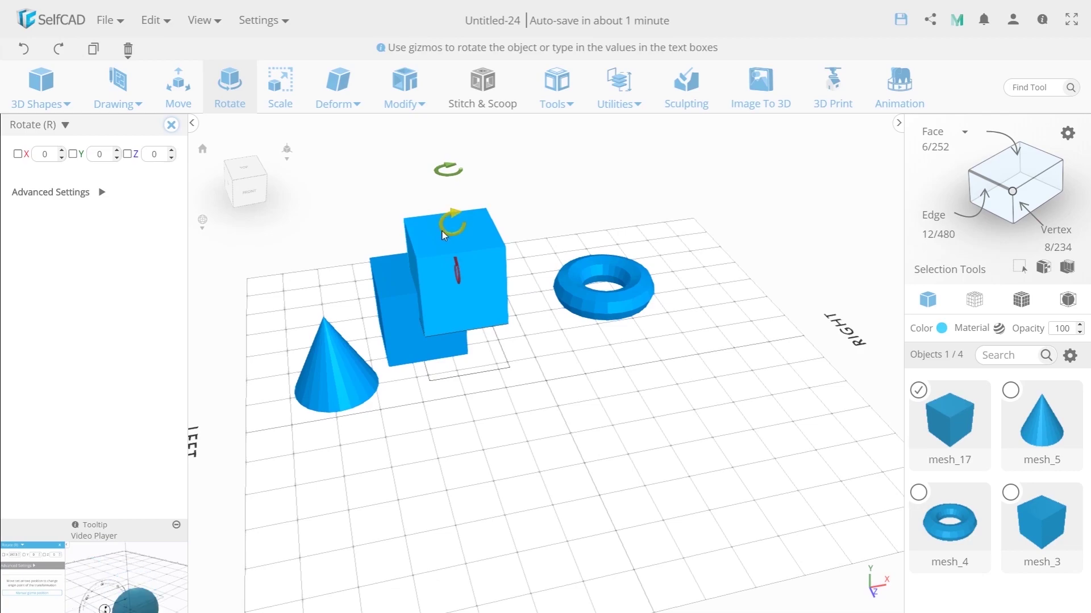
pyautogui.moveTo(442, 230); pyautogui.dragTo(517, 330)
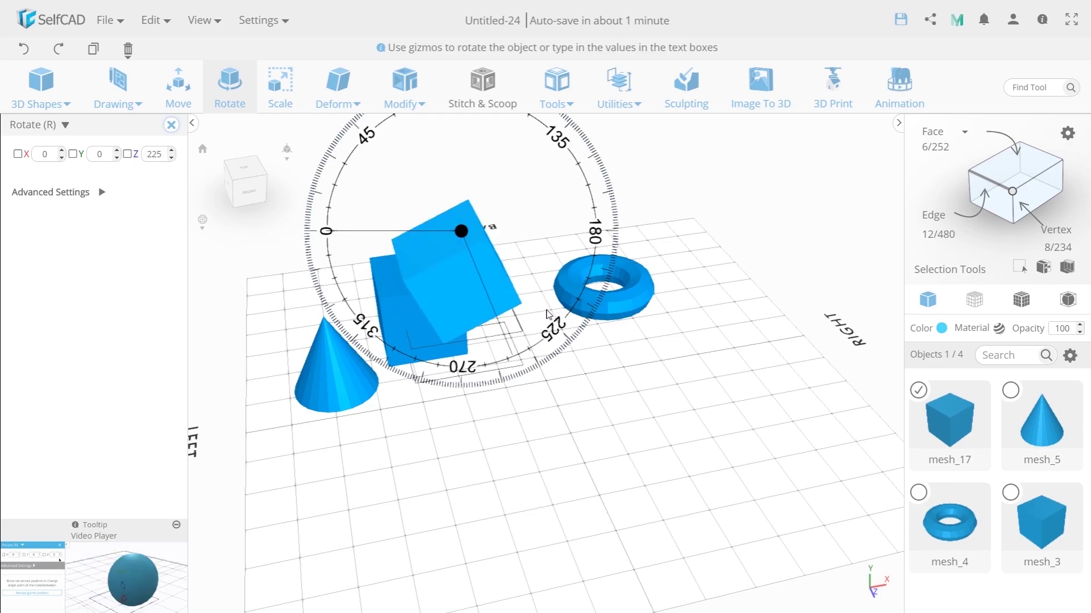
pyautogui.moveTo(564, 283); pyautogui.dragTo(421, 447)
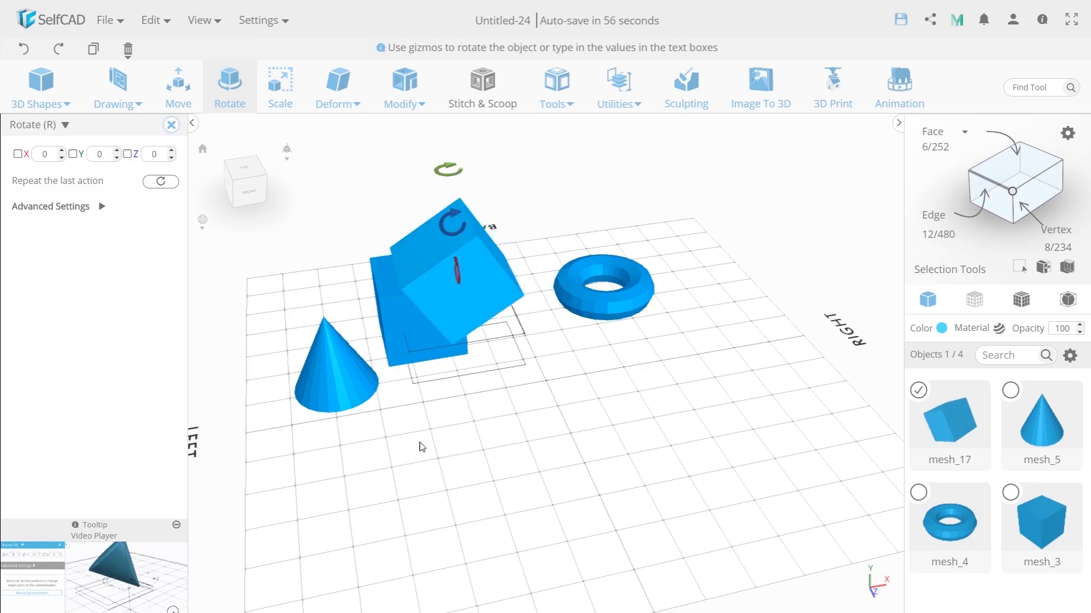
pyautogui.moveTo(421, 447); pyautogui.dragTo(580, 261, button='right')
# Enlarge the tilted cube uniformly with the Scale tool.
pyautogui.click(579, 261)
pyautogui.click(280, 91)
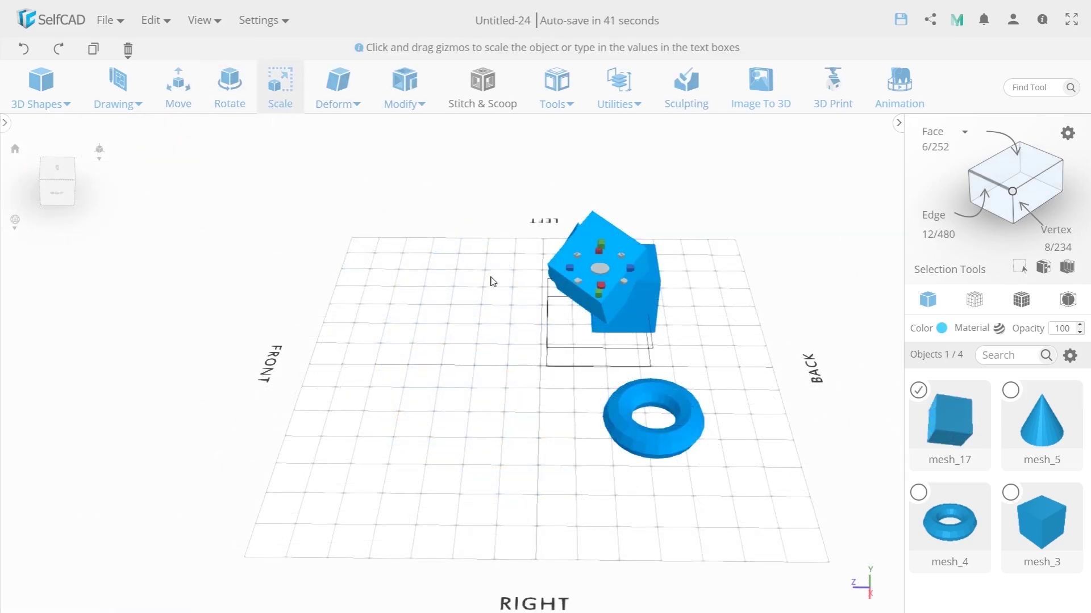
pyautogui.moveTo(366, 253); pyautogui.dragTo(498, 293, button='right')
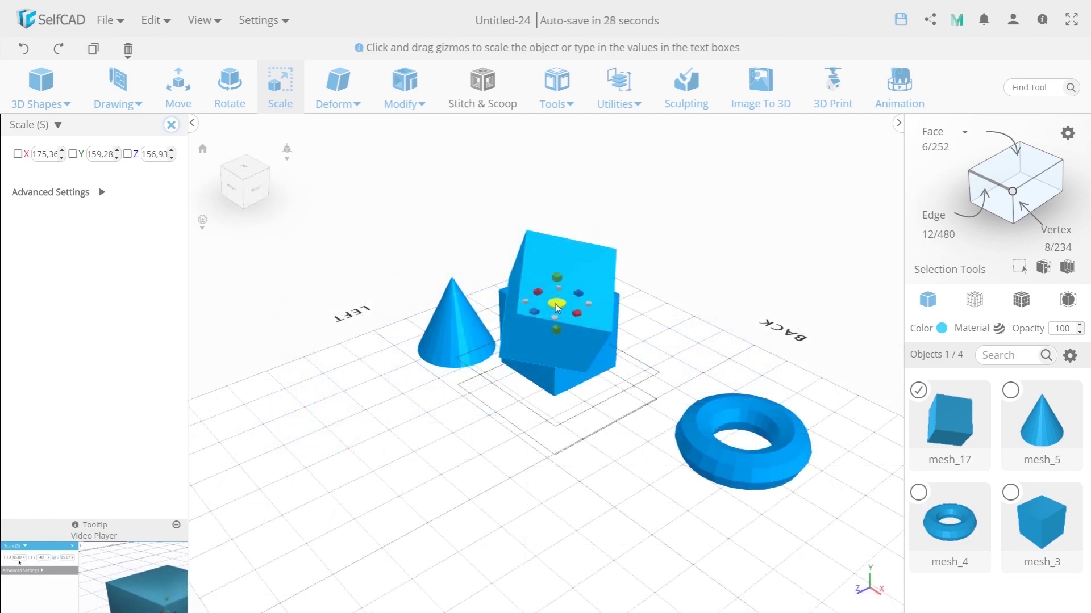
pyautogui.moveTo(555, 304); pyautogui.dragTo(511, 354)
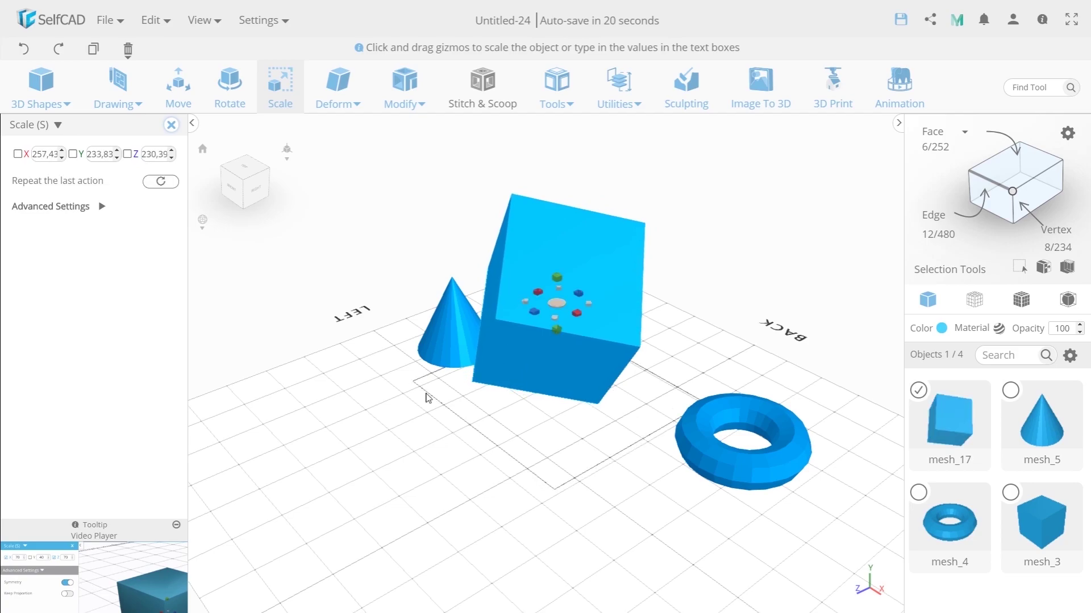
# Squash the cube along X into a thin 19.69 × 150.83 × 235.34 panel.
pyautogui.moveTo(376, 448); pyautogui.dragTo(559, 448)
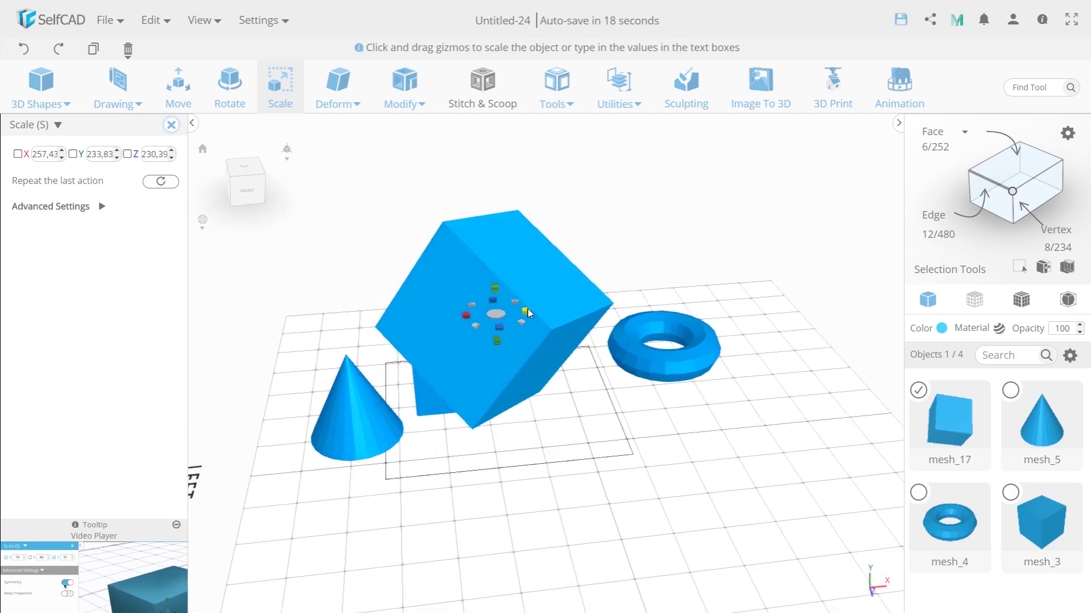
pyautogui.moveTo(527, 313); pyautogui.dragTo(407, 370)
pyautogui.moveTo(569, 328); pyautogui.dragTo(461, 399)
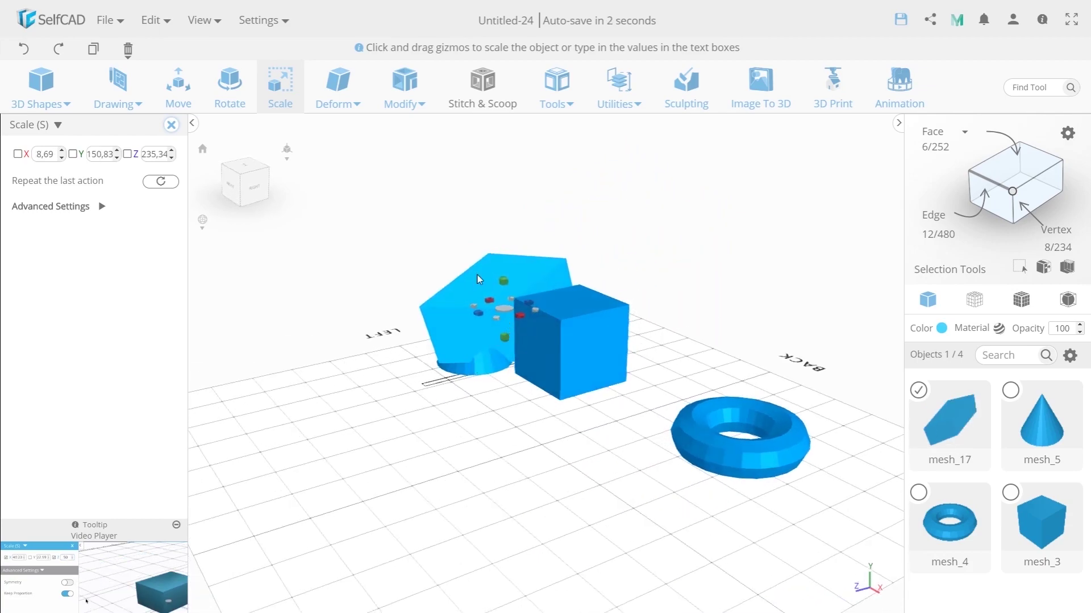
pyautogui.moveTo(479, 278); pyautogui.dragTo(553, 341)
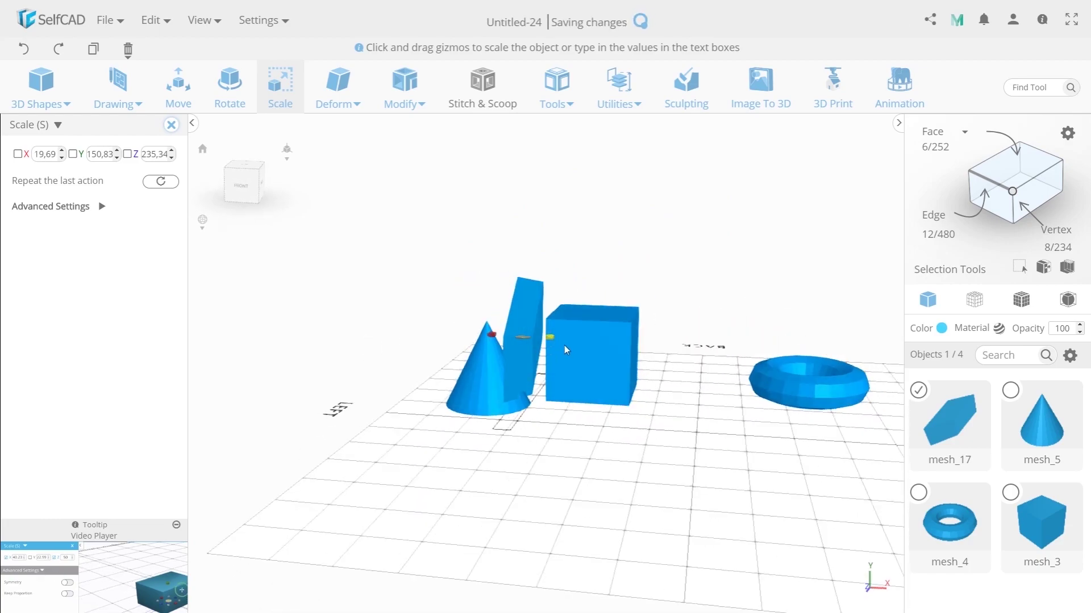
# Undo the scaling back to 175.36 × 159.28 × 156.93 and exit the Scale tool.
pyautogui.moveTo(612, 364); pyautogui.dragTo(470, 418)
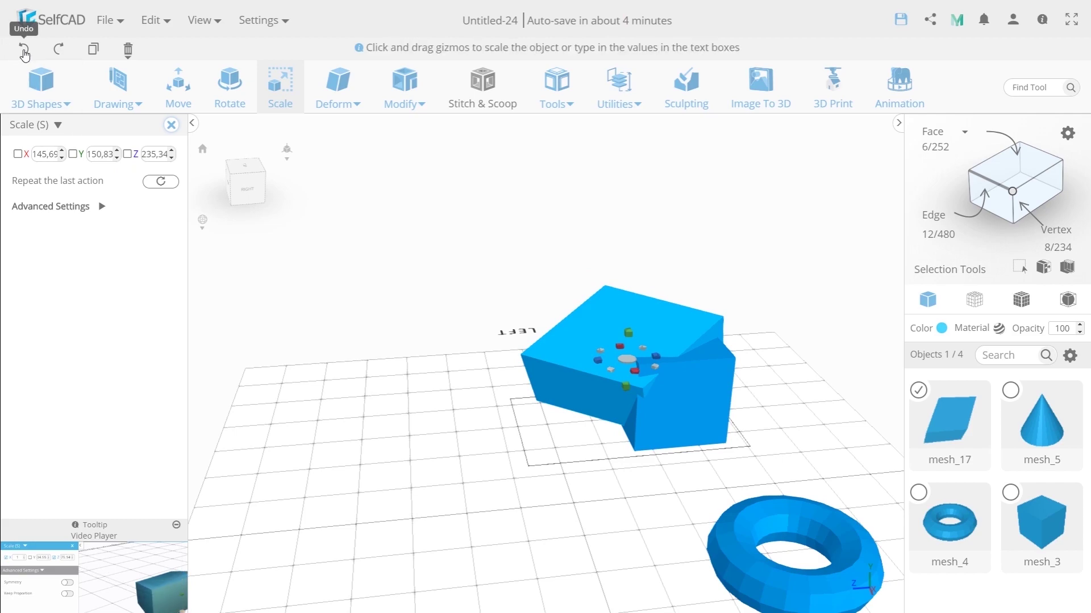
pyautogui.click(24, 50)
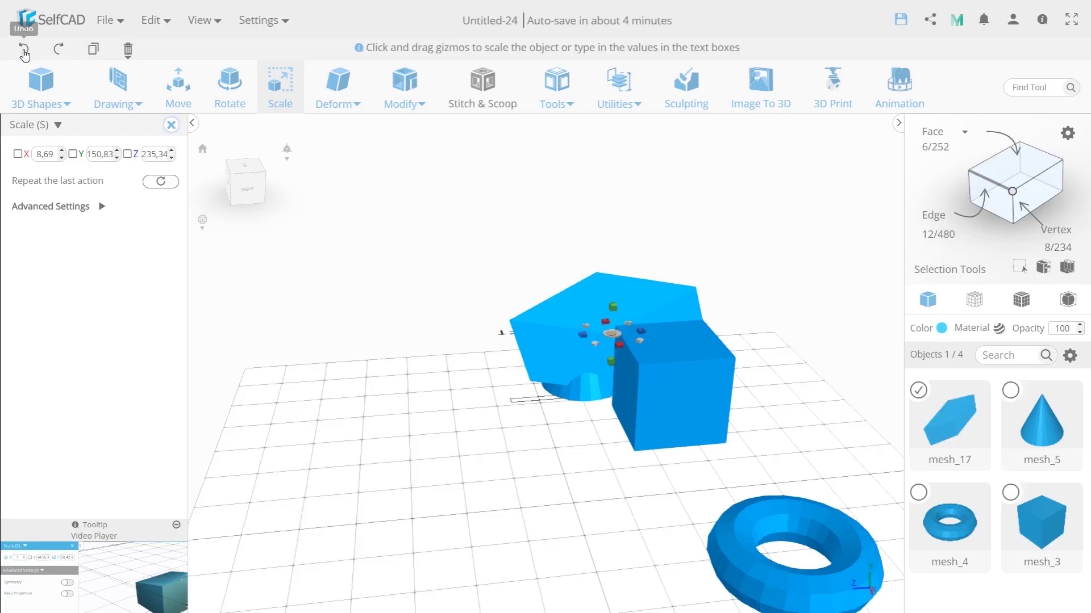
pyautogui.click(24, 51)
pyautogui.click(24, 51)
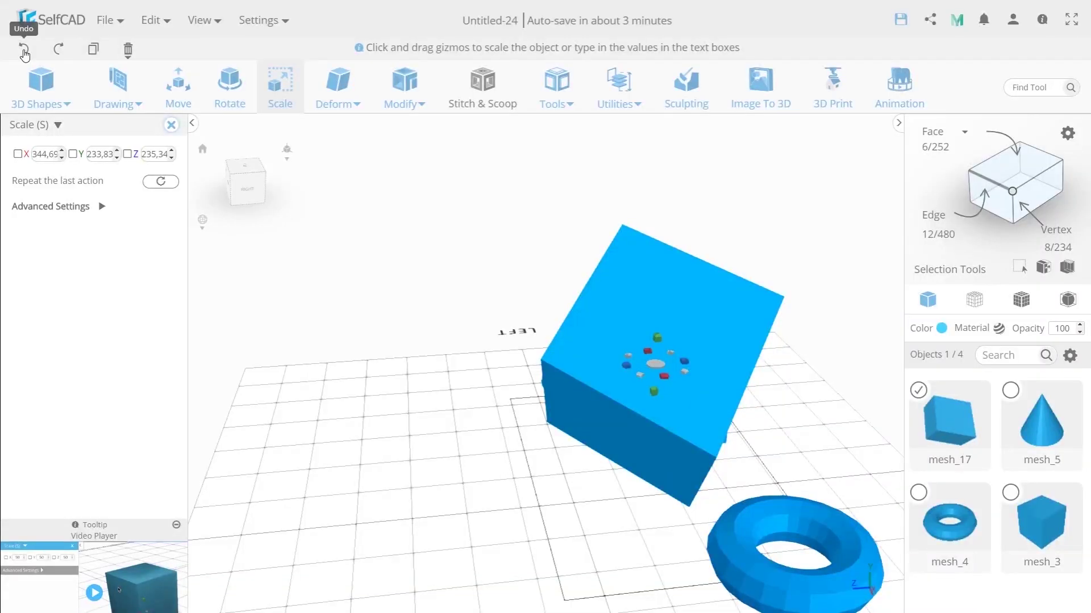
pyautogui.click(24, 50)
pyautogui.click(23, 51)
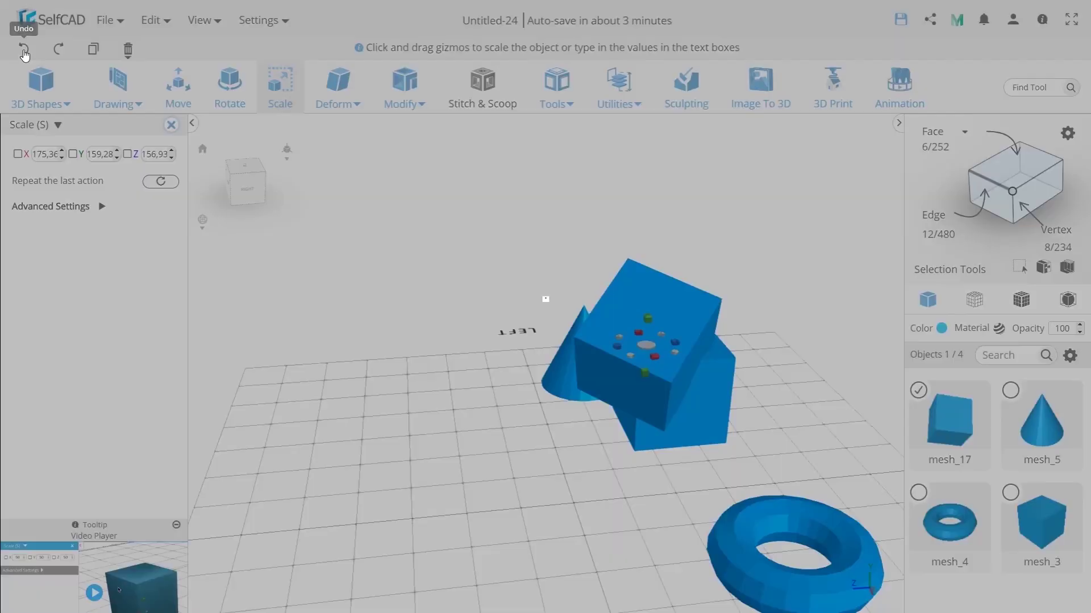
pyautogui.press('Escape')
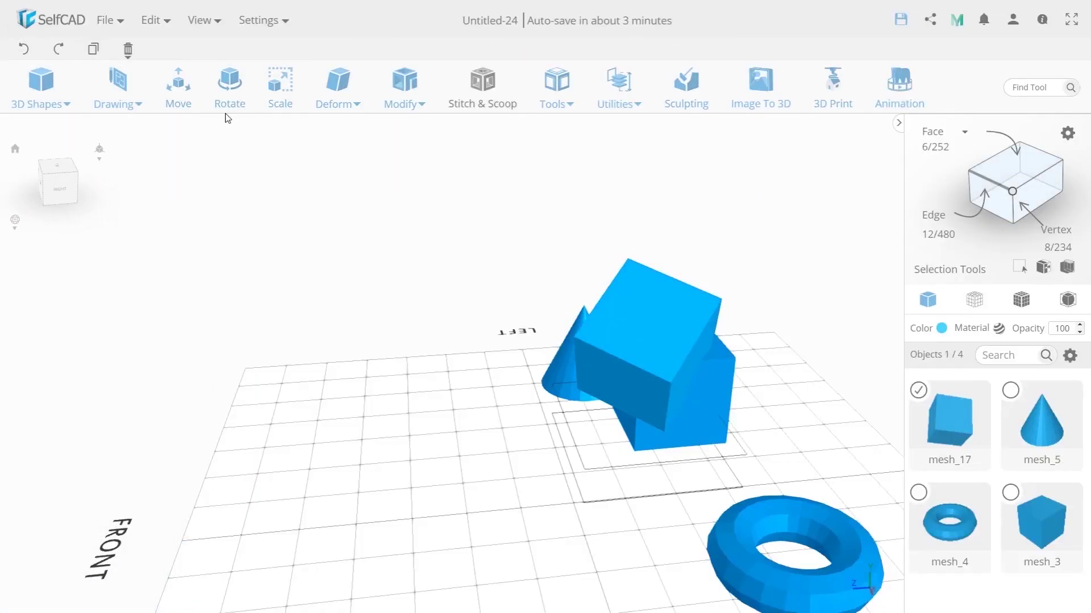
# Move cube mesh_17 to X -80, Y 37.36, Z 83, clear of the cone and other cube.
pyautogui.click(178, 89)
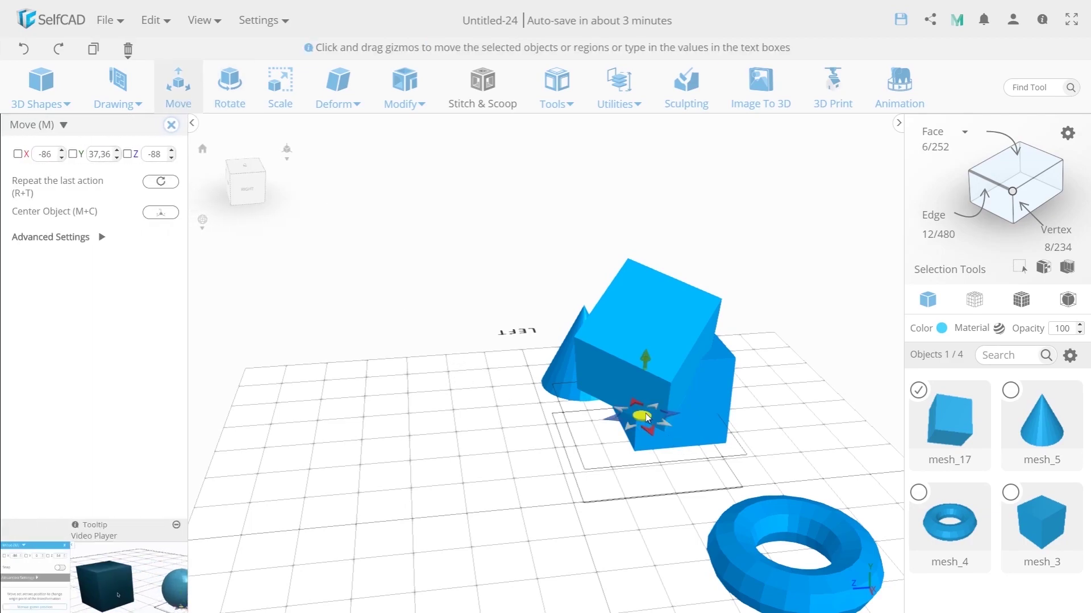
pyautogui.moveTo(646, 418); pyautogui.dragTo(451, 437)
pyautogui.moveTo(397, 511); pyautogui.dragTo(522, 484)
pyautogui.moveTo(358, 509); pyautogui.dragTo(363, 436)
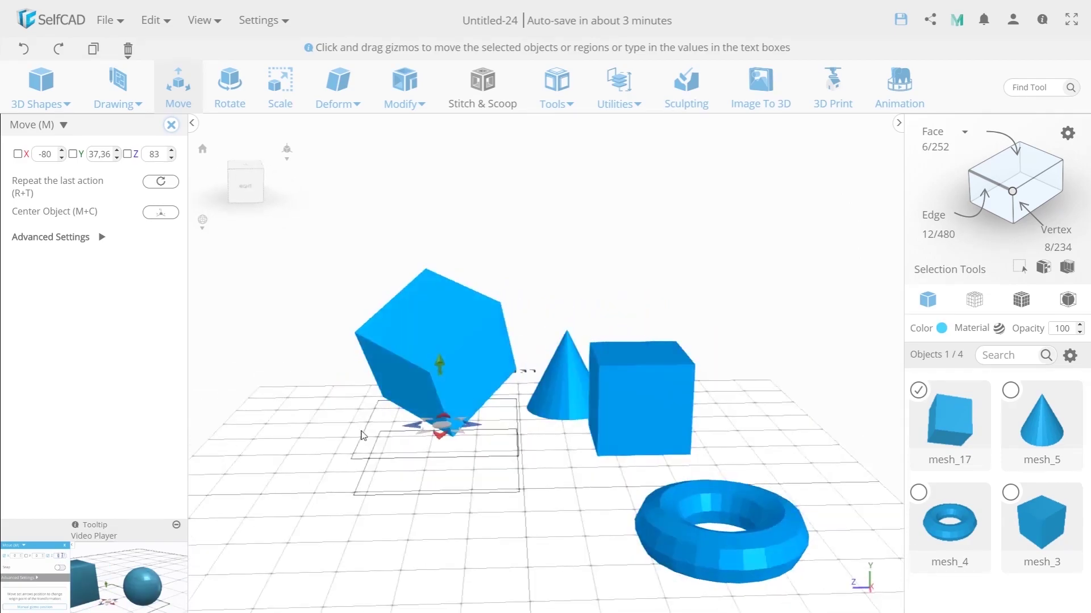